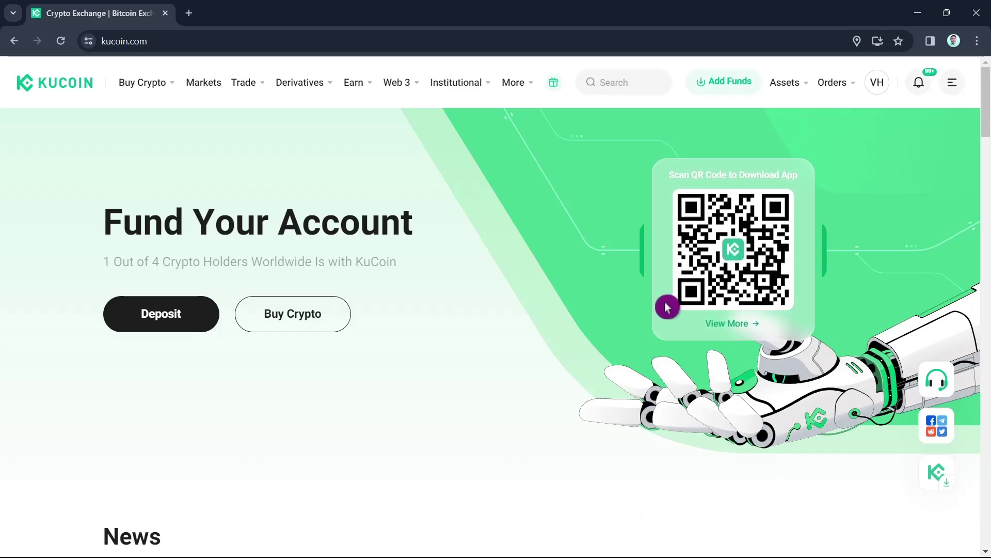
Drop open the Assets menu listing Funding, Trading, Margin and Futures accounts.
mouse_move(792, 84)
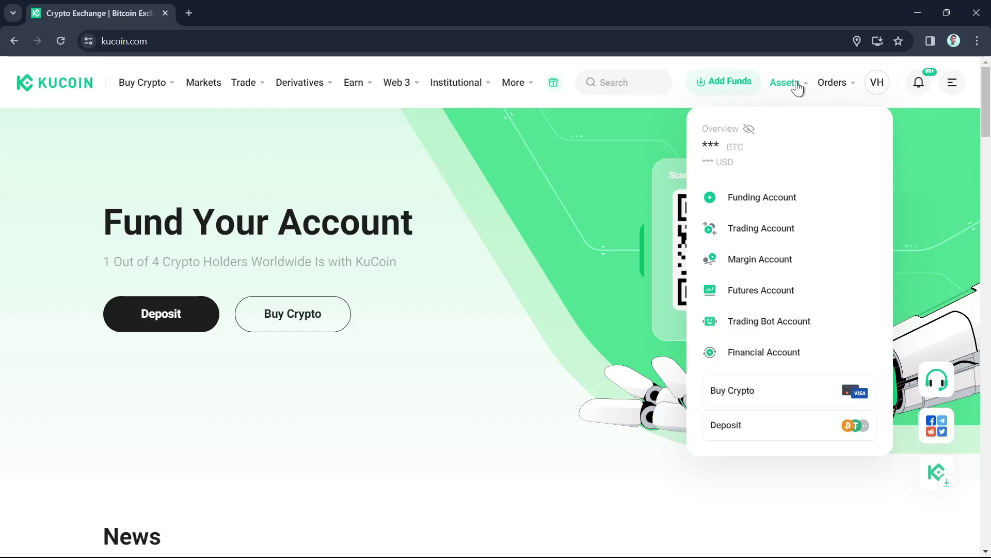
Open Assets Overview and switch between the Account and Popular Assets tabs.
click(729, 139)
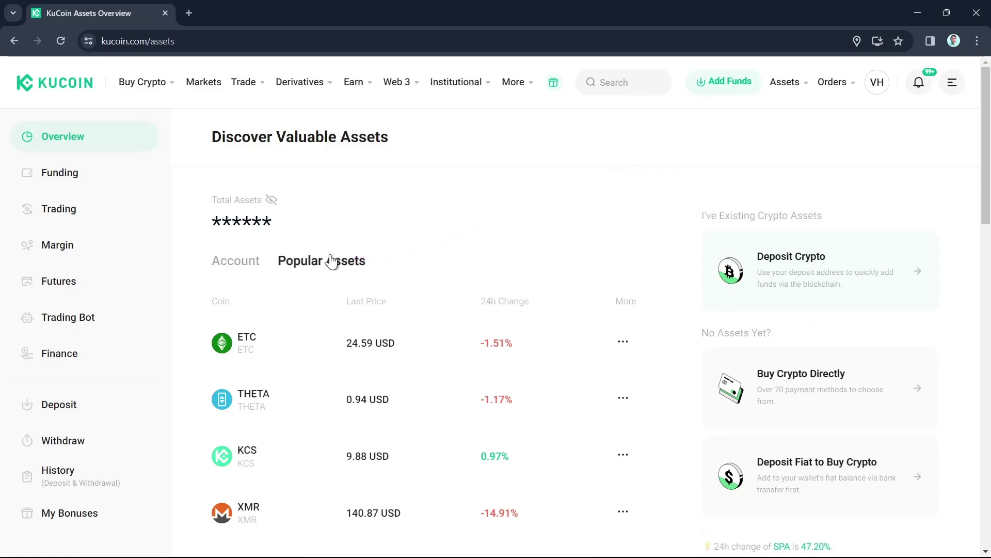
click(260, 268)
click(331, 276)
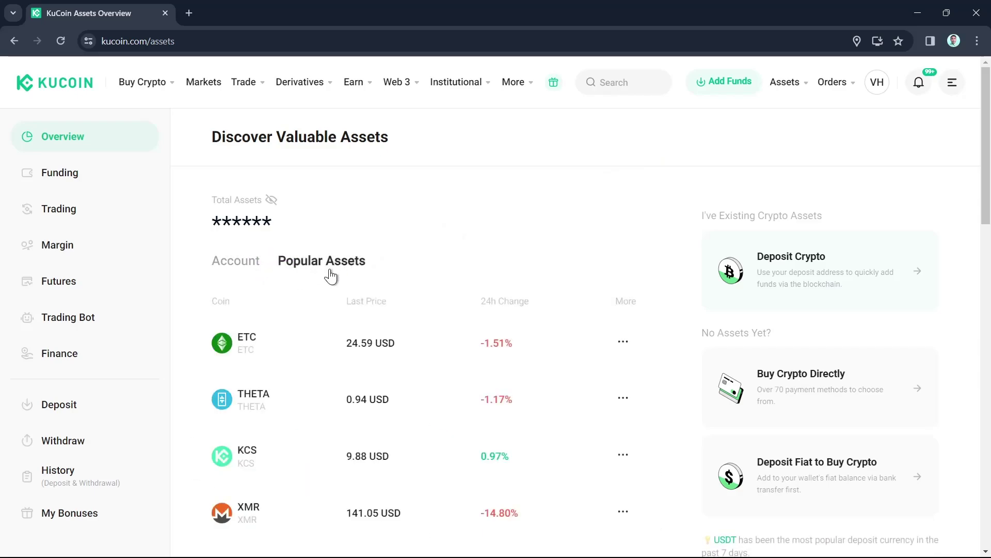
Scroll the Popular Assets list and open the '...' options for ETC.
scroll(527, 392, down, 6)
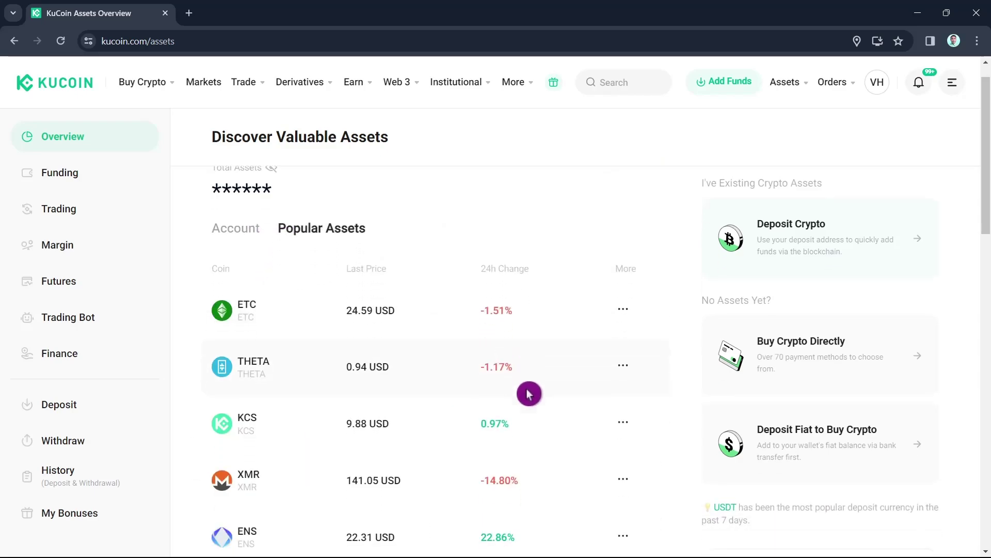
scroll(529, 401, up, 4)
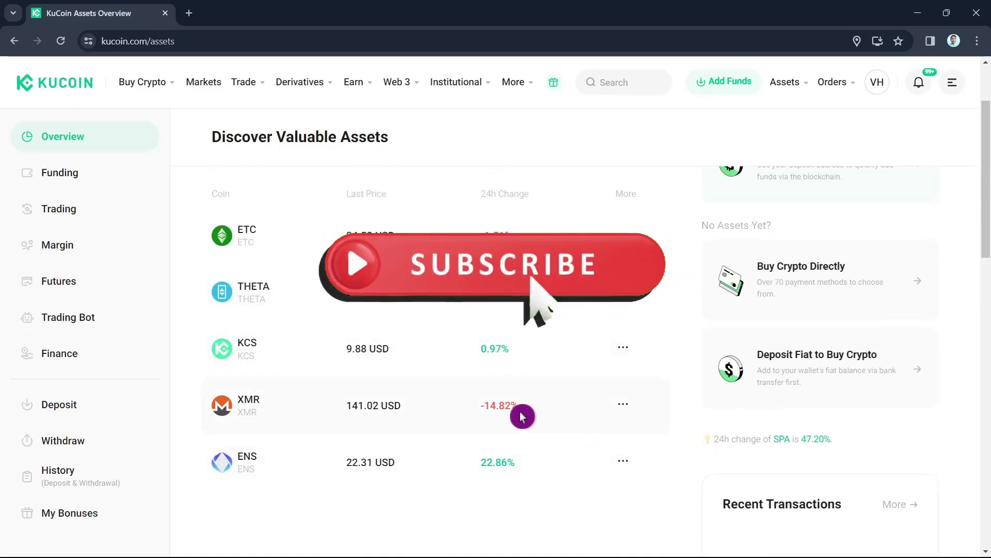
scroll(523, 423, up, 2)
scroll(524, 434, down, 2)
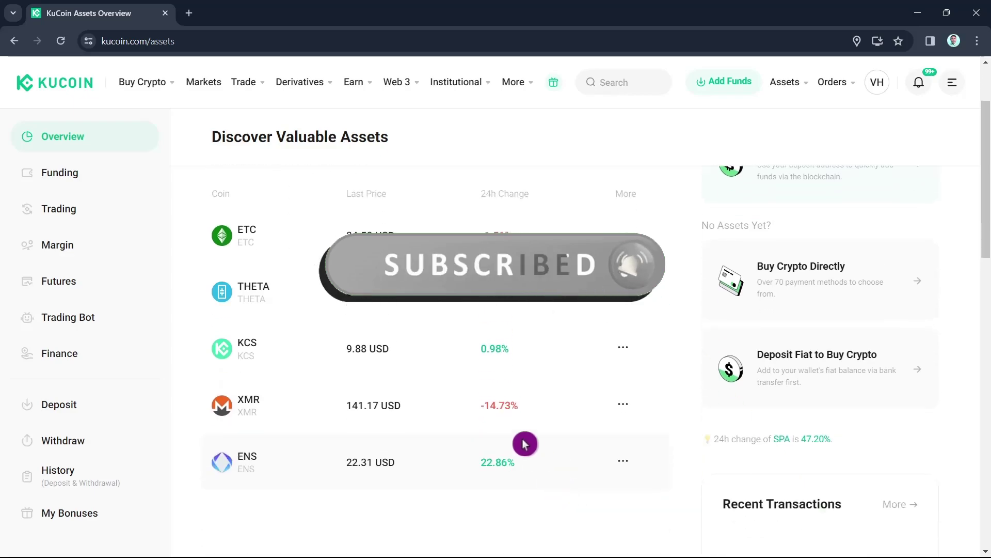
scroll(241, 332, up, 2)
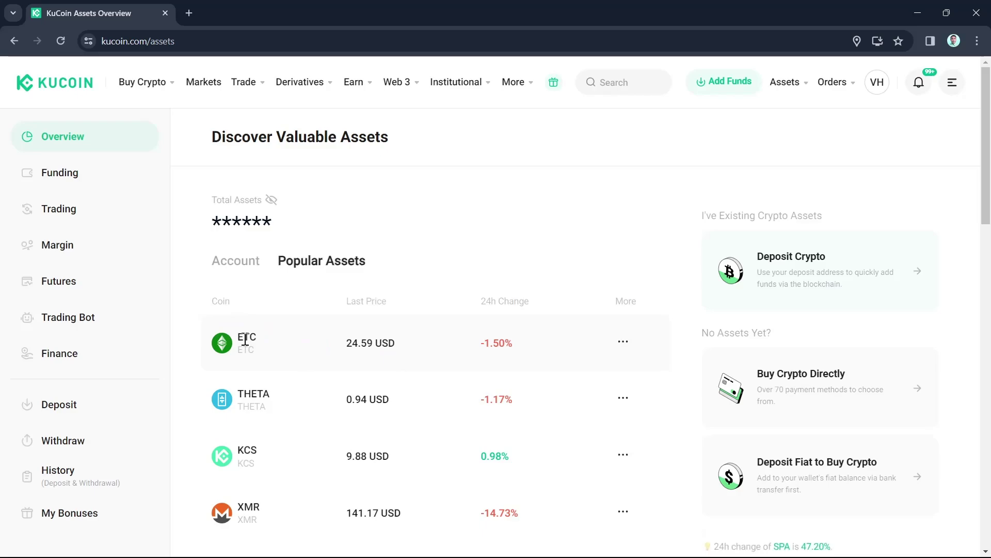
click(272, 338)
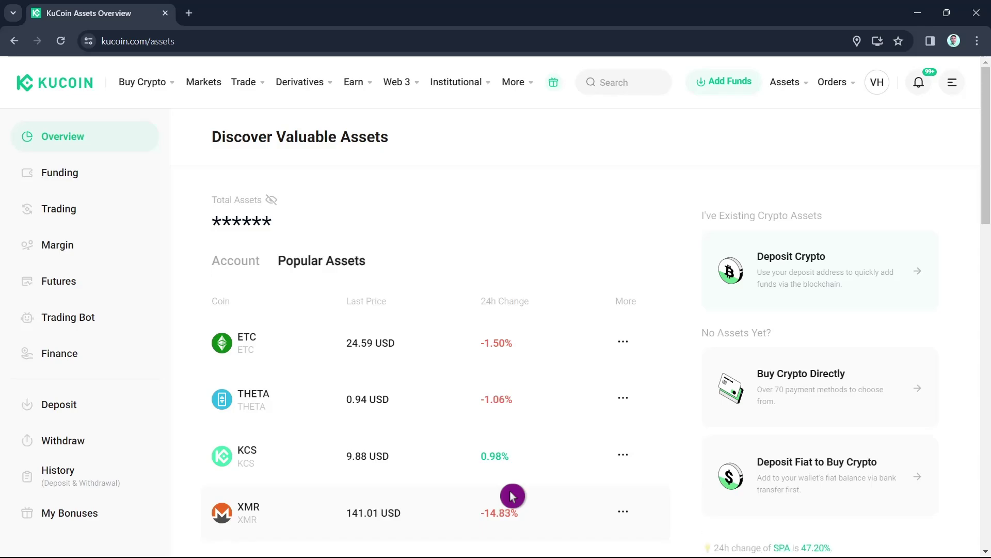
click(622, 338)
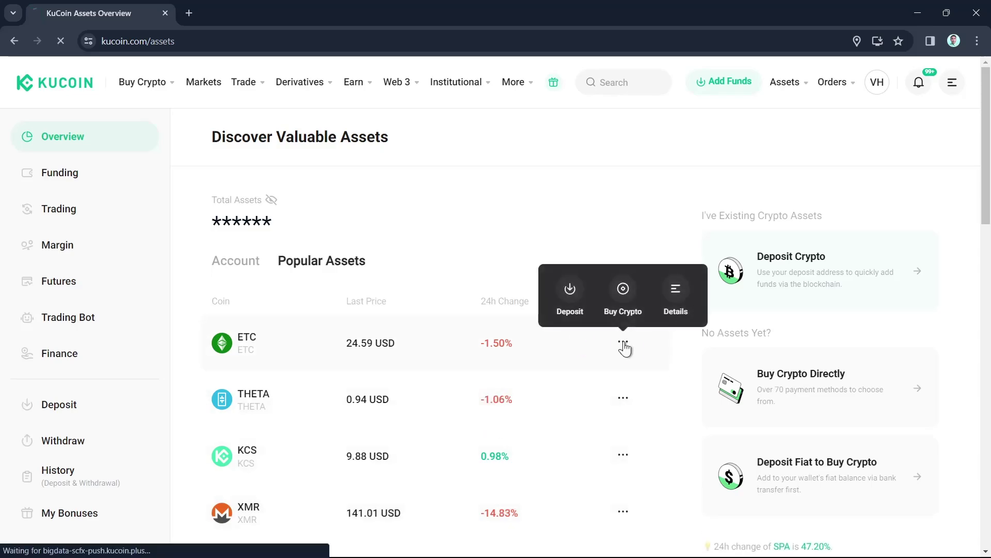
click(626, 346)
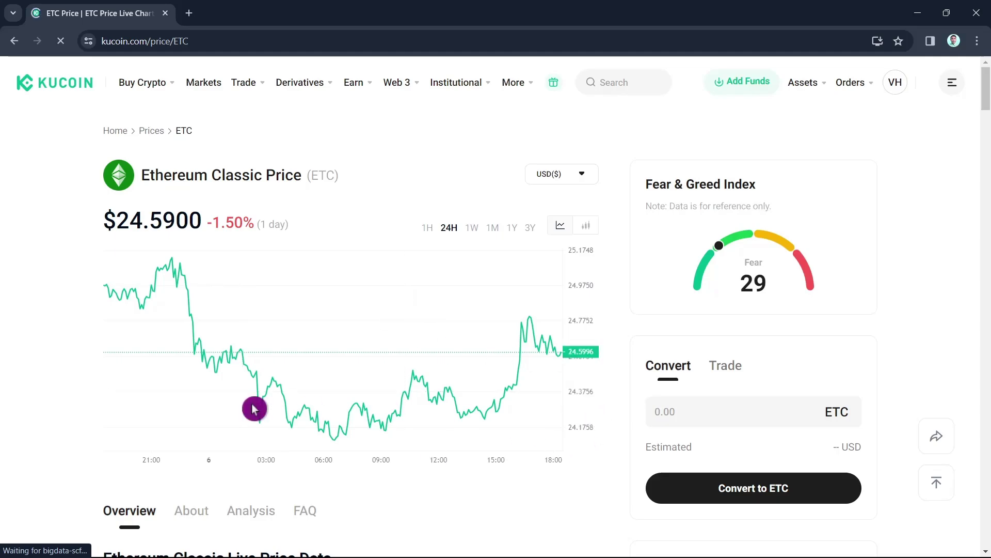
click(14, 42)
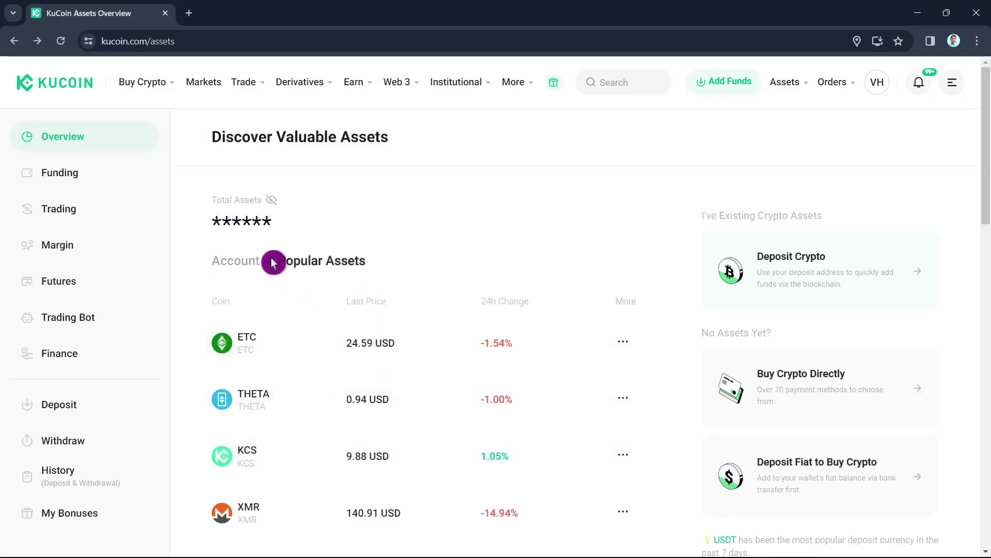
Show account balances and open the Trading account's coin list.
click(240, 267)
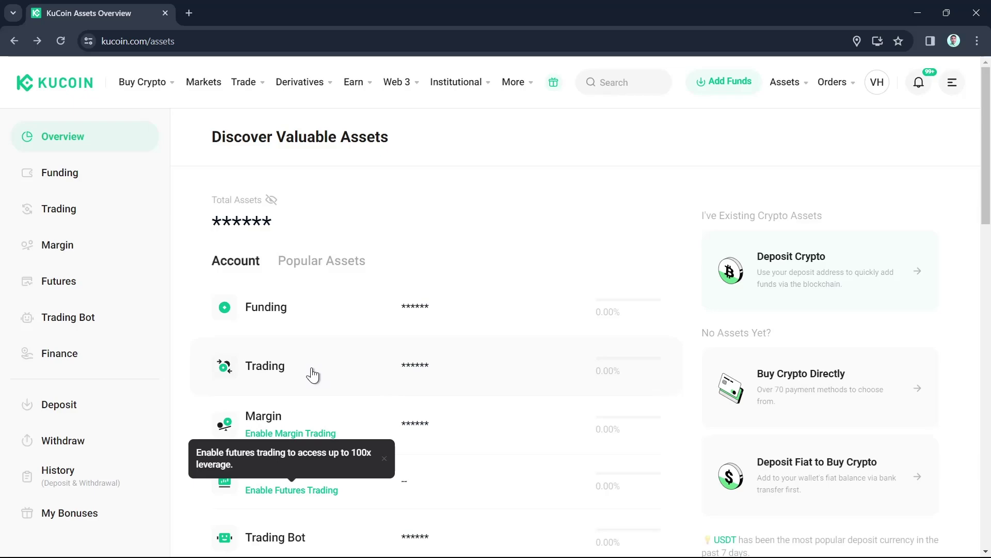
click(279, 370)
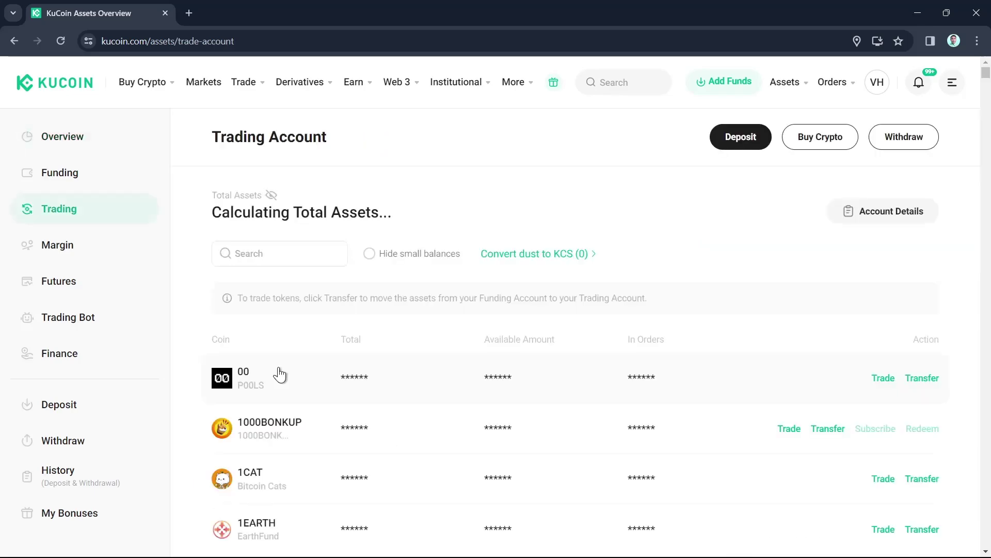
scroll(447, 427, down, 7)
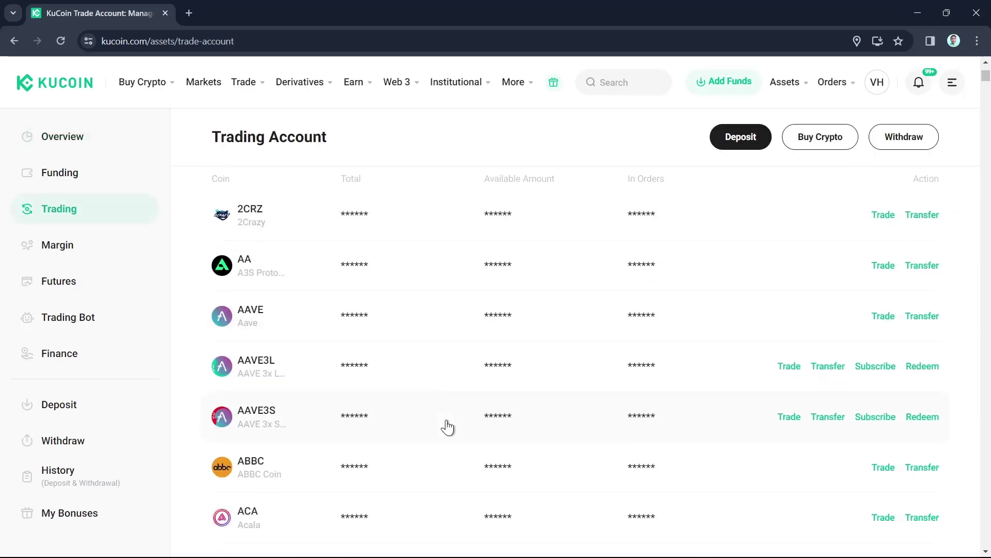
scroll(447, 427, up, 2)
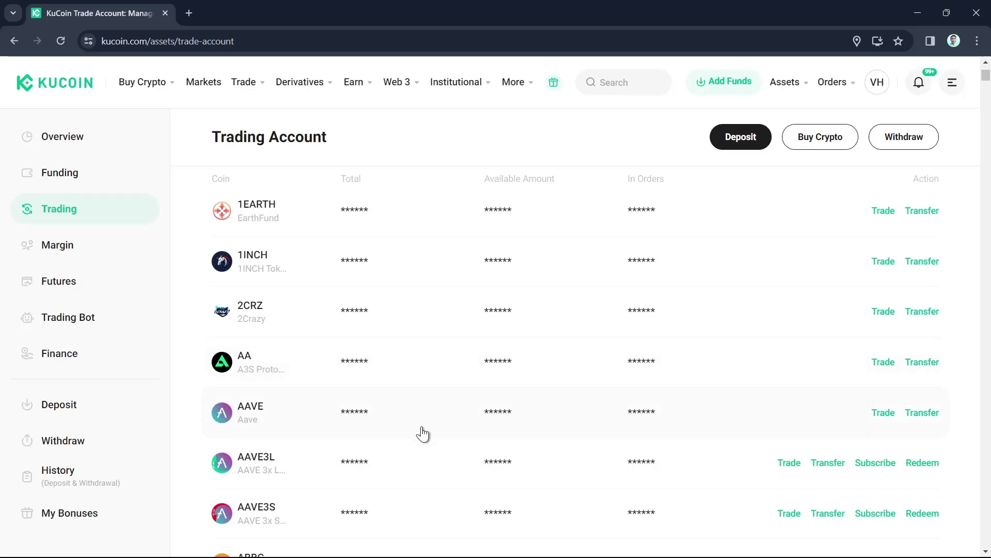
scroll(479, 445, down, 4)
scroll(484, 447, down, 2)
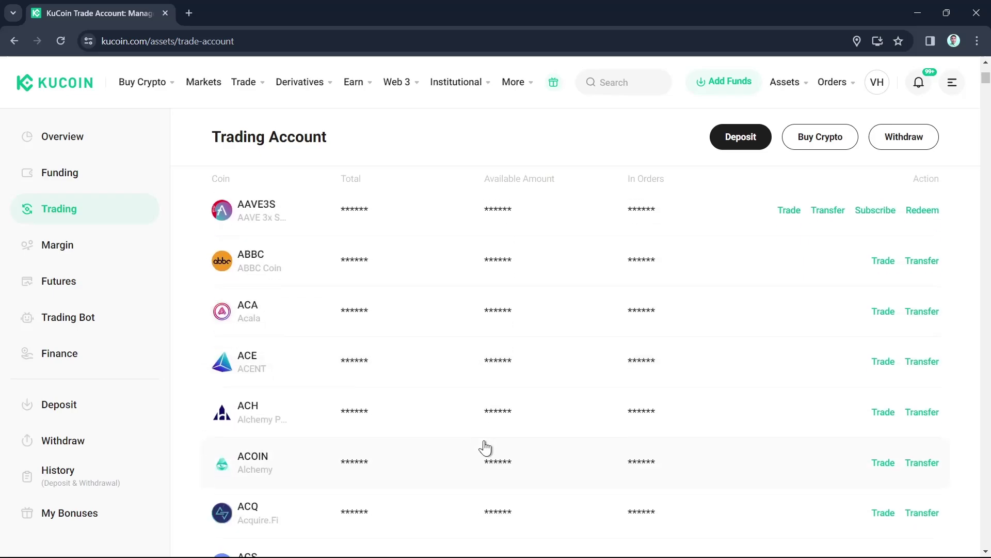
Visit the ACE-USDT trading page, come back, and scroll the coin list to BTC.
click(242, 348)
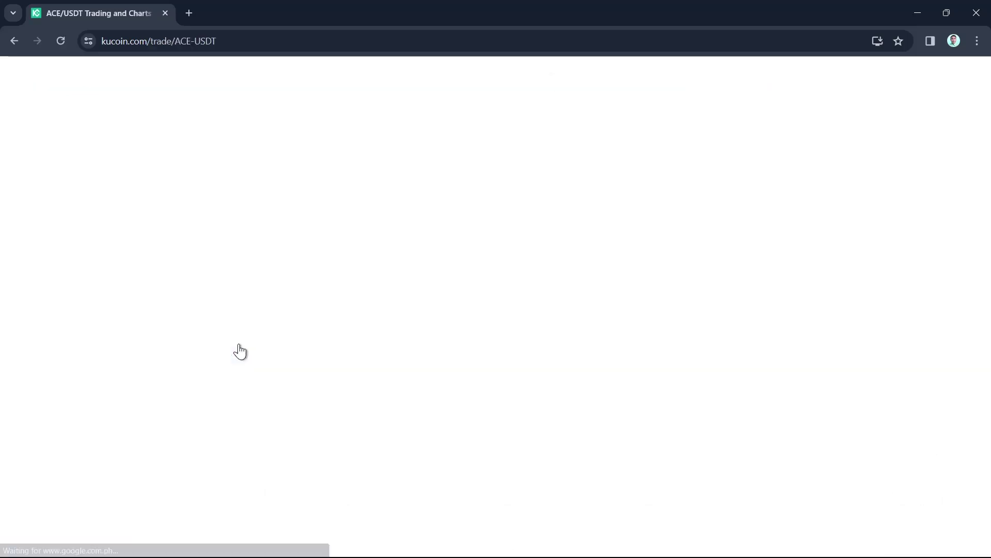
click(14, 41)
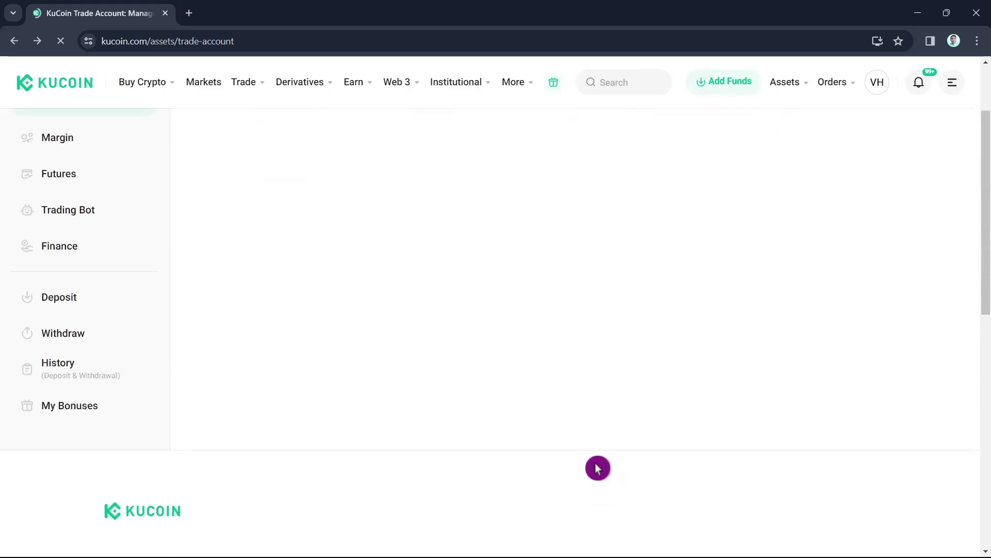
scroll(596, 469, up, 15)
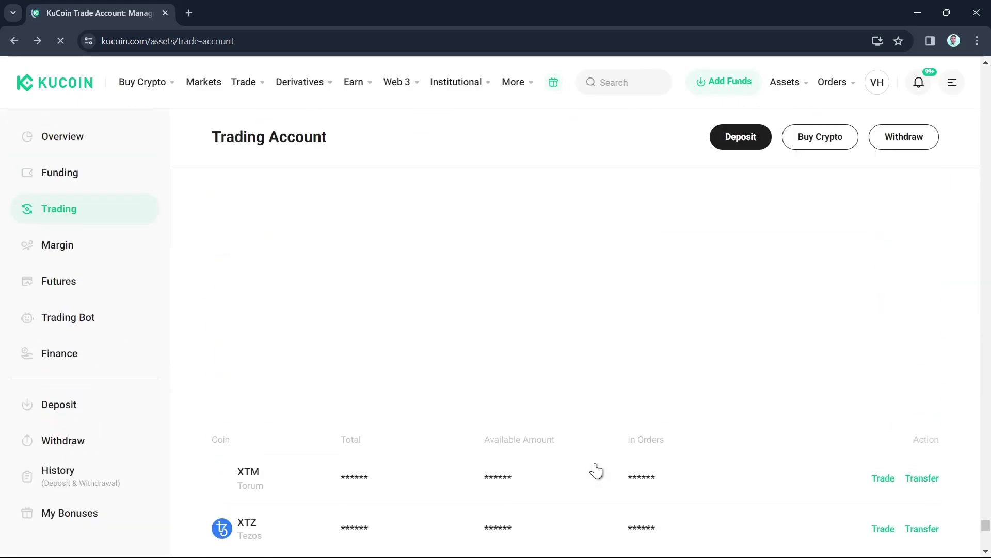
scroll(595, 470, up, 15)
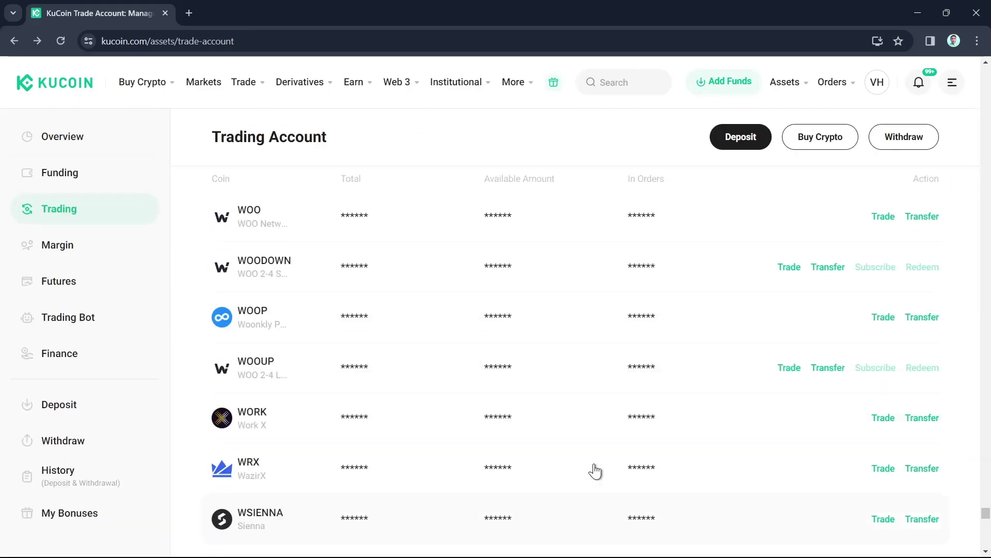
scroll(595, 471, up, 15)
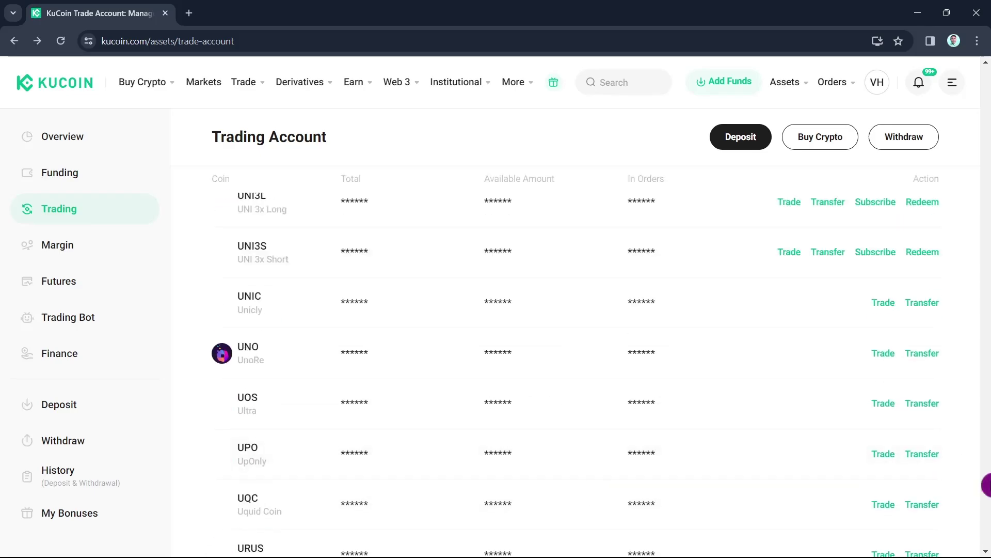
drag(985, 494, 985, 139)
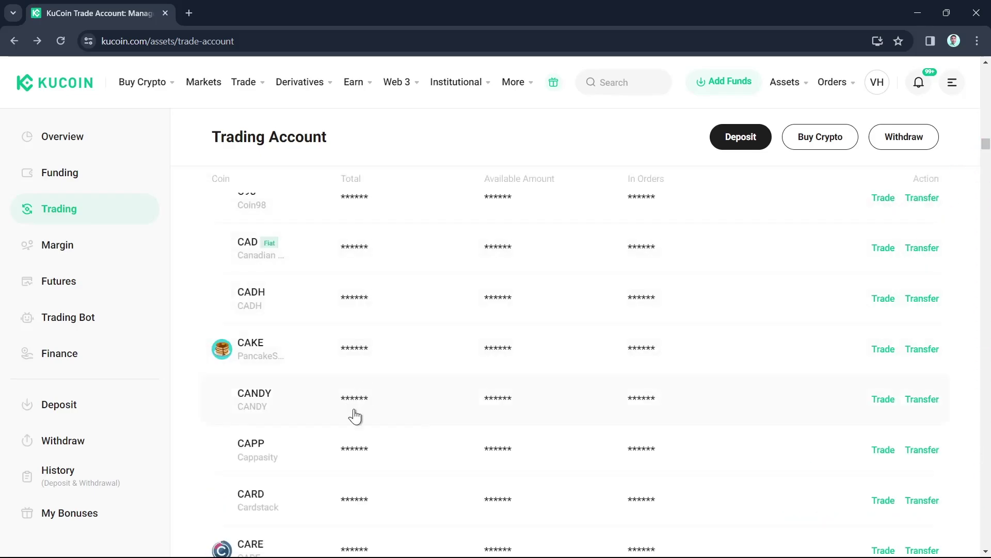
scroll(361, 433, up, 15)
scroll(370, 448, up, 12)
scroll(371, 449, down, 8)
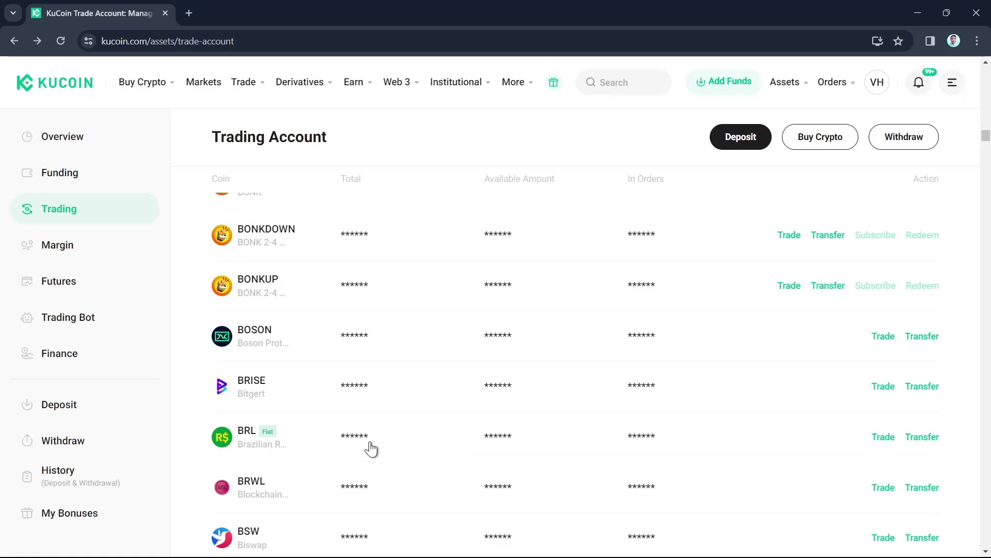
scroll(371, 449, down, 4)
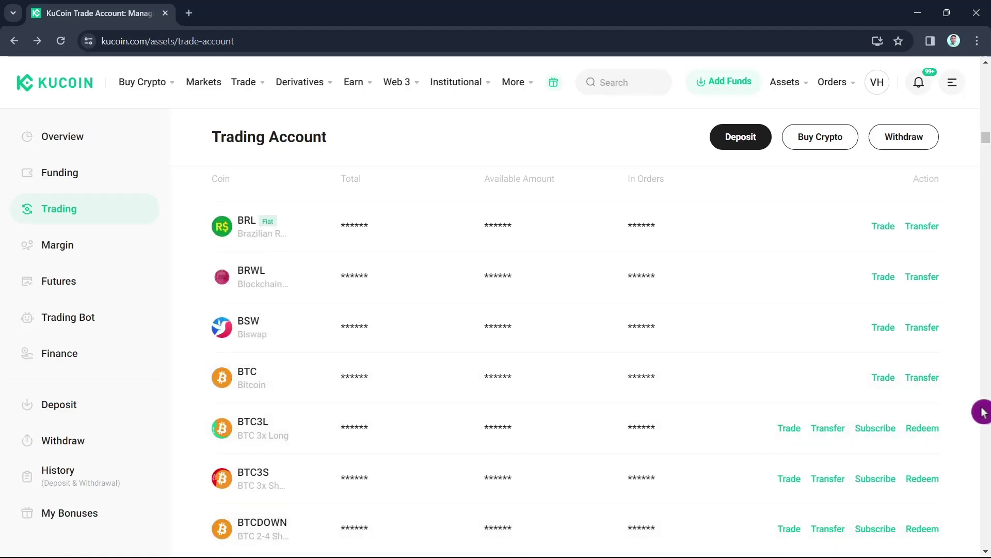
Start a Funding-to-Trading BTC transfer, keep BTC, then close it without sending.
click(924, 379)
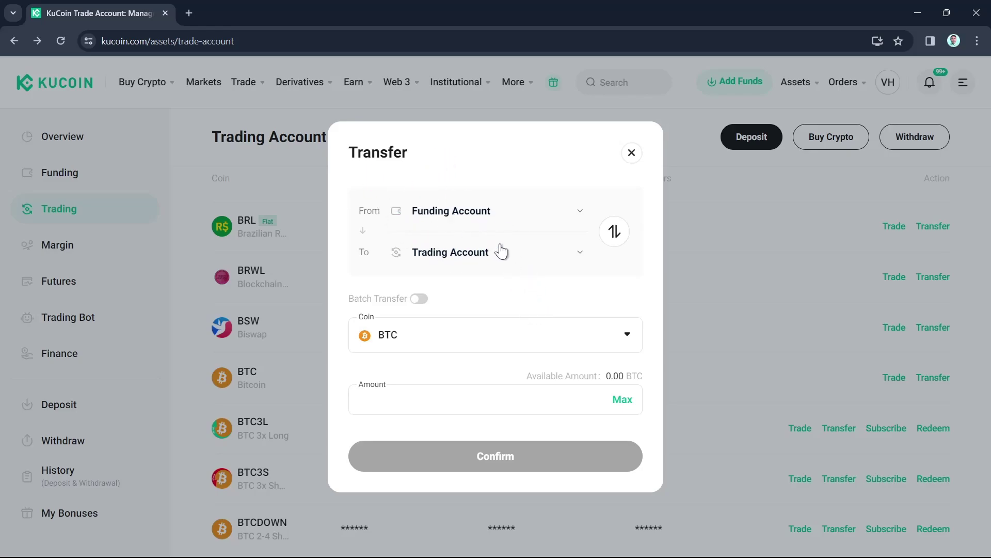
click(433, 347)
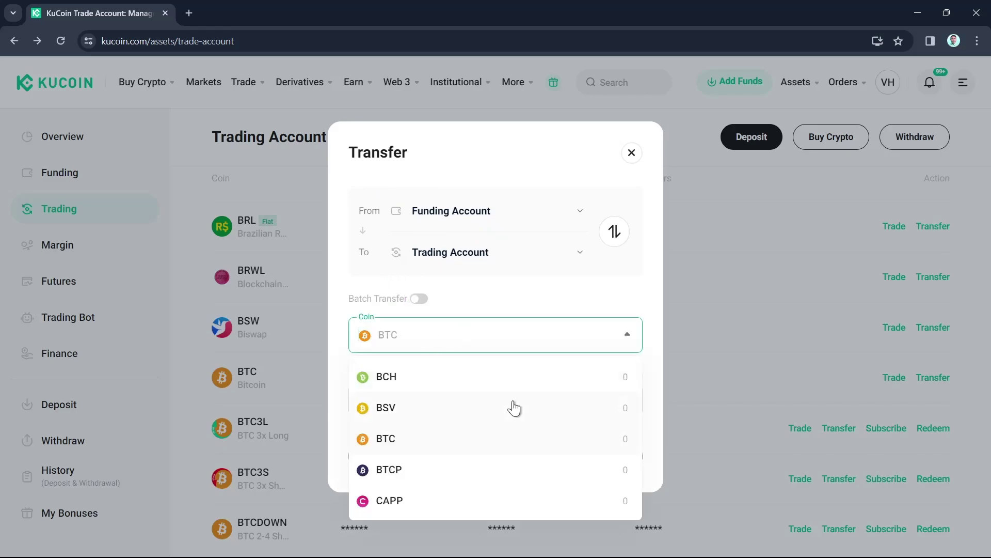
scroll(525, 434, down, 5)
scroll(527, 437, up, 6)
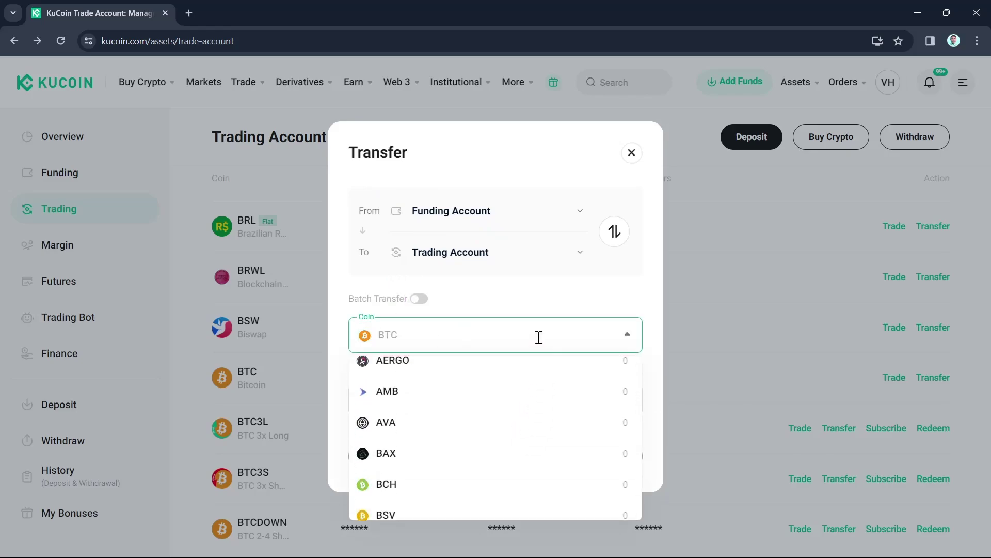
click(627, 338)
click(391, 405)
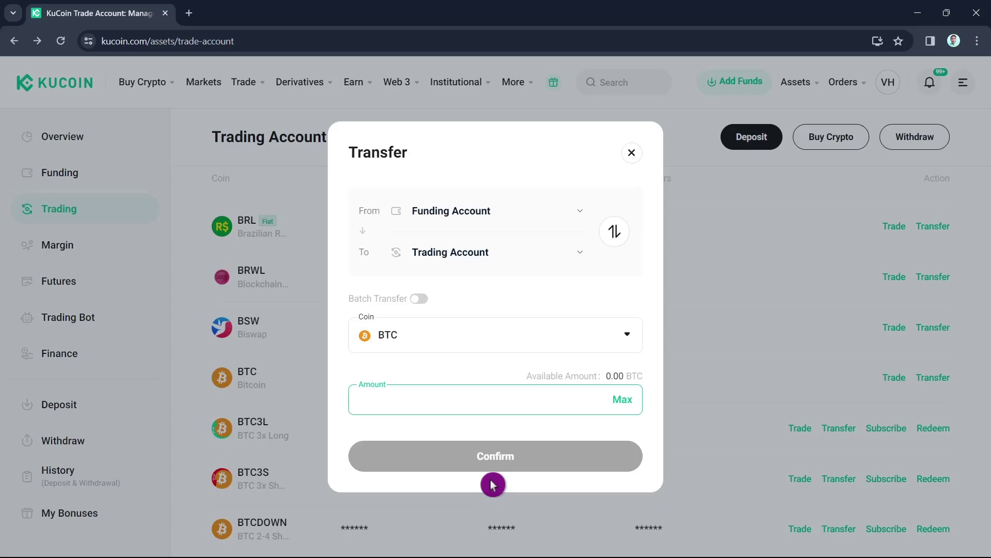
click(631, 152)
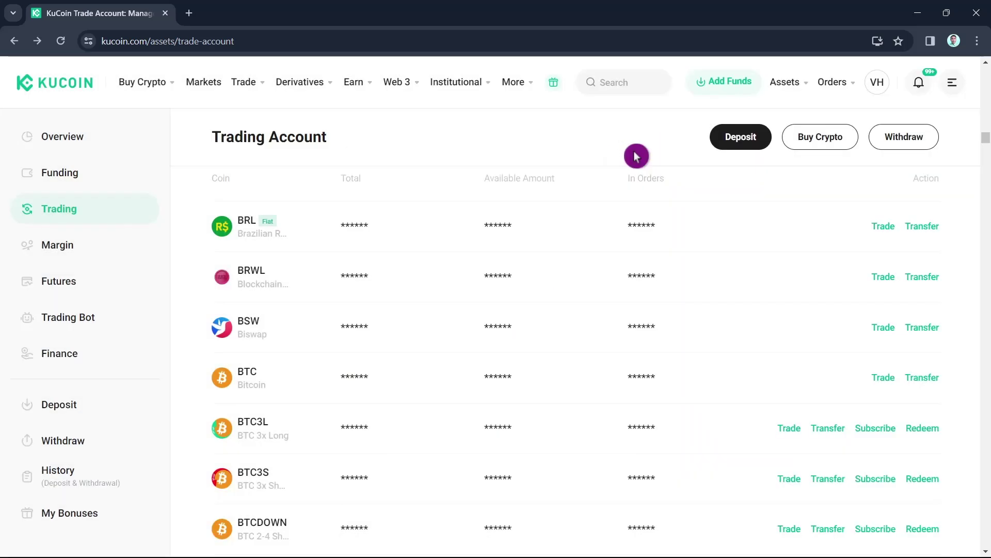
Go to Assets Overview, then open the Convert page from the Trade menu.
mouse_move(785, 83)
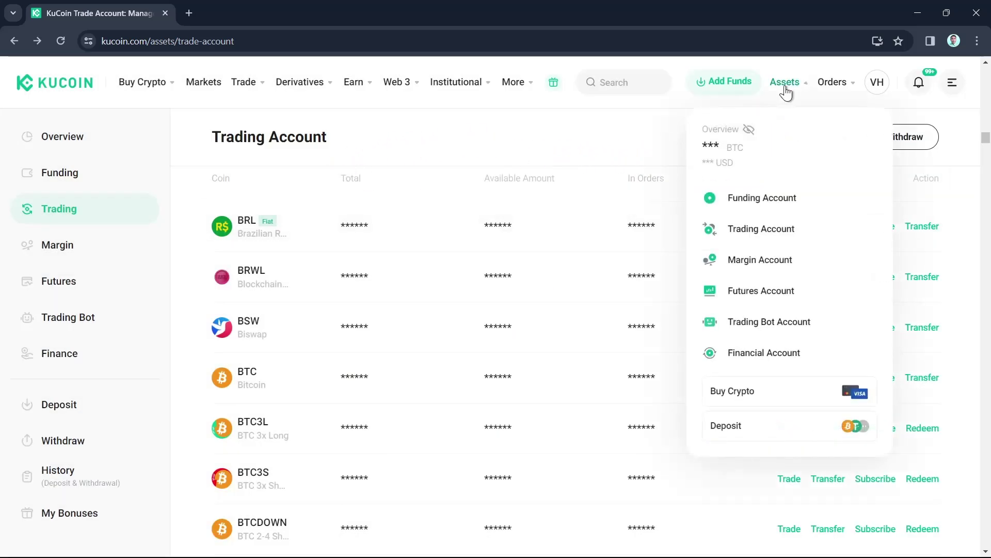
click(769, 144)
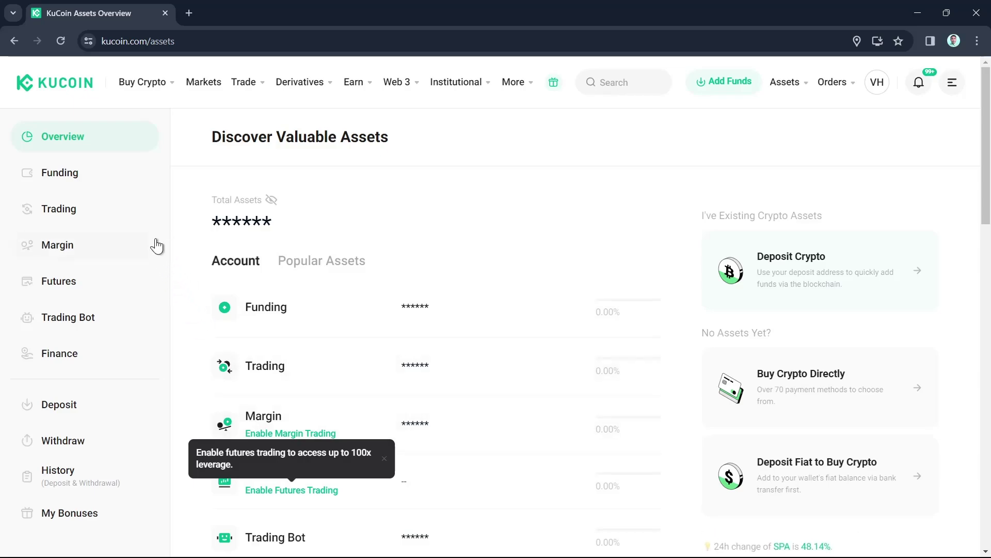
mouse_move(247, 89)
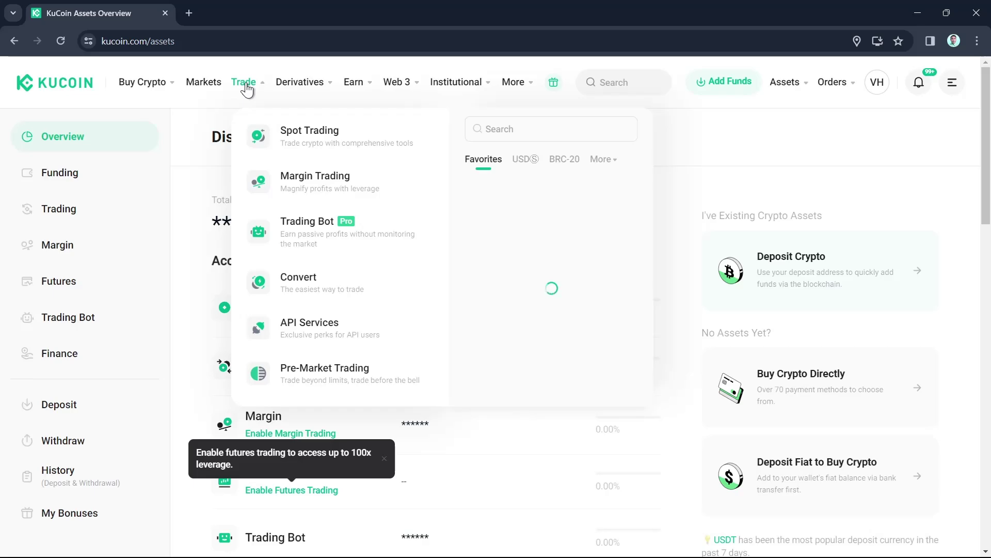
click(316, 282)
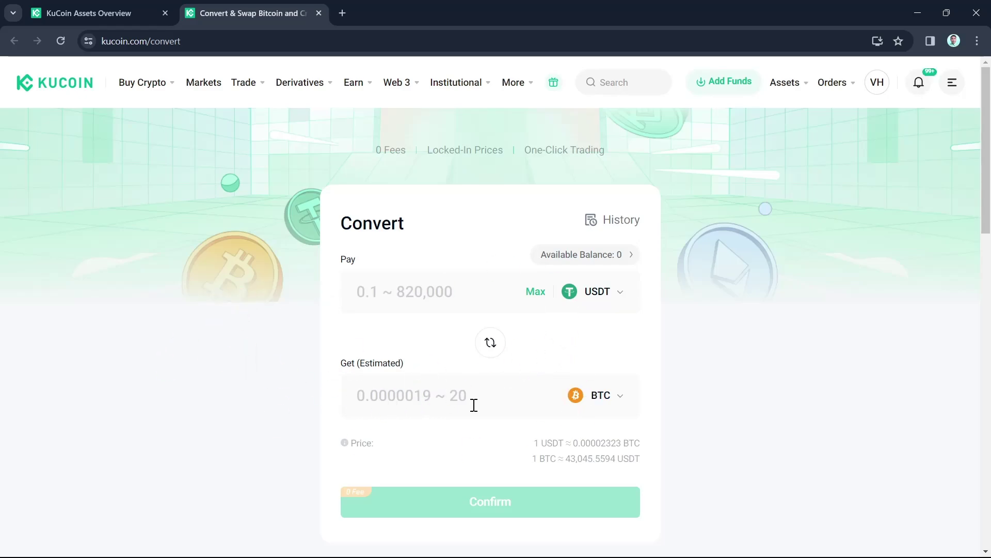
Choose BTC as the coin to pay in the Convert form.
click(490, 409)
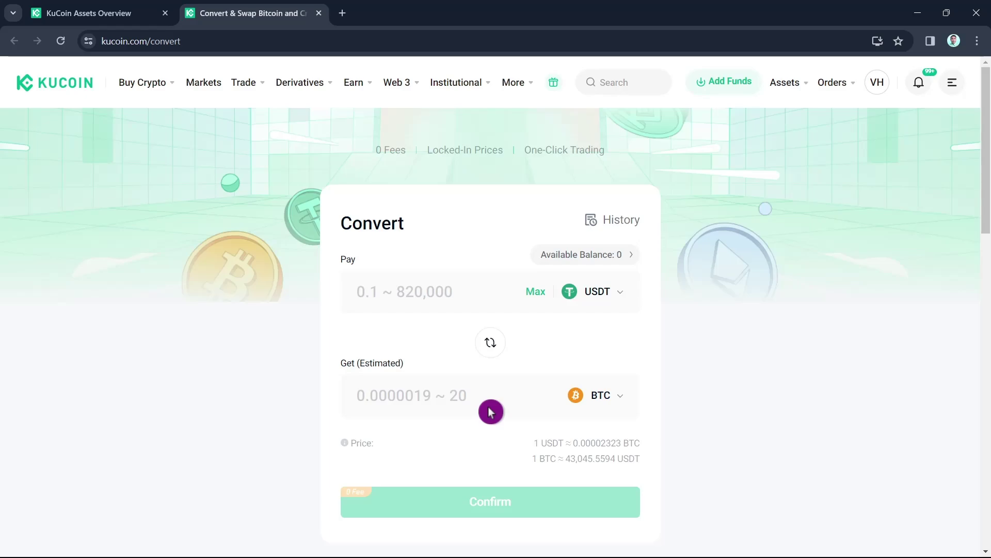
click(621, 297)
scroll(515, 454, down, 5)
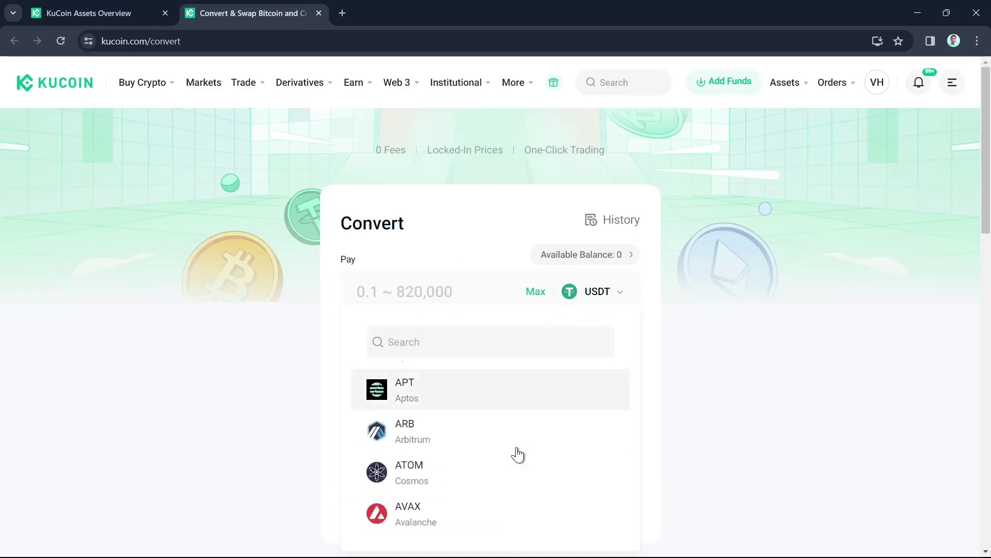
scroll(517, 454, down, 5)
click(448, 396)
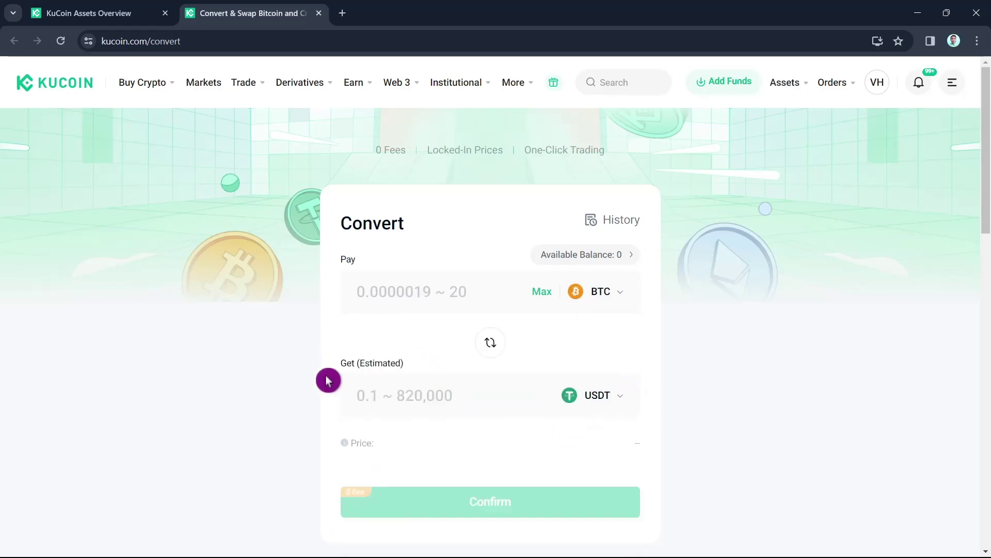
Search 'usdt' and keep USDT as the coin to receive.
click(612, 405)
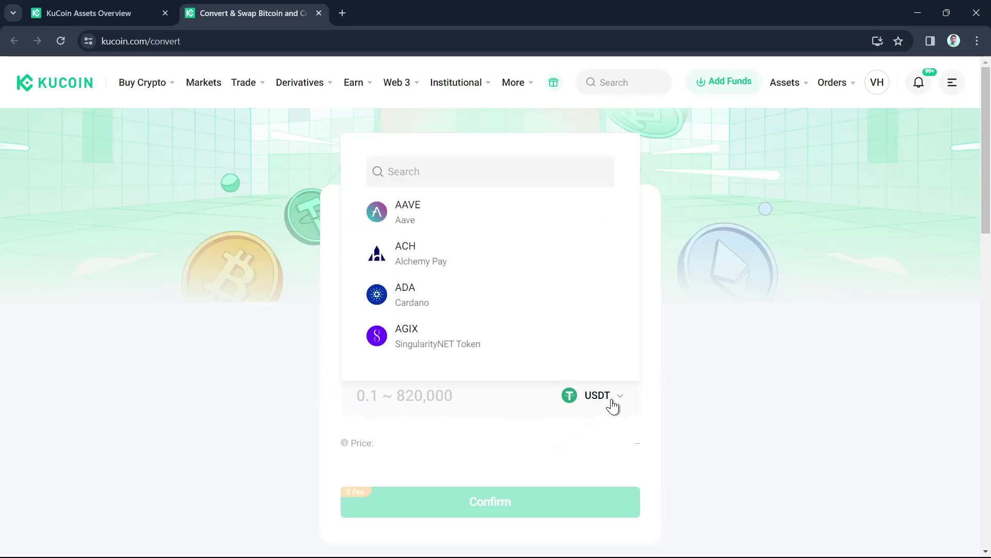
click(287, 343)
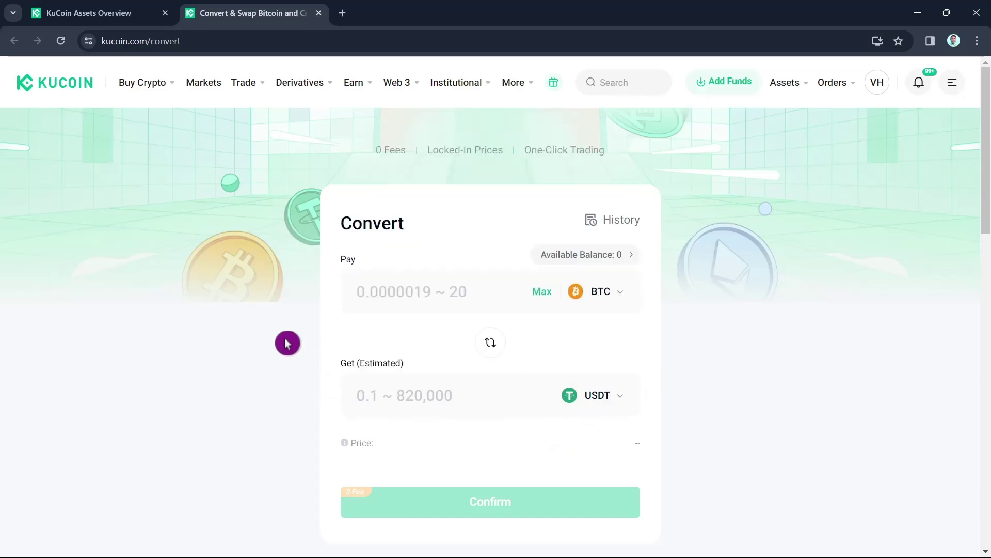
click(588, 405)
text(usdt)
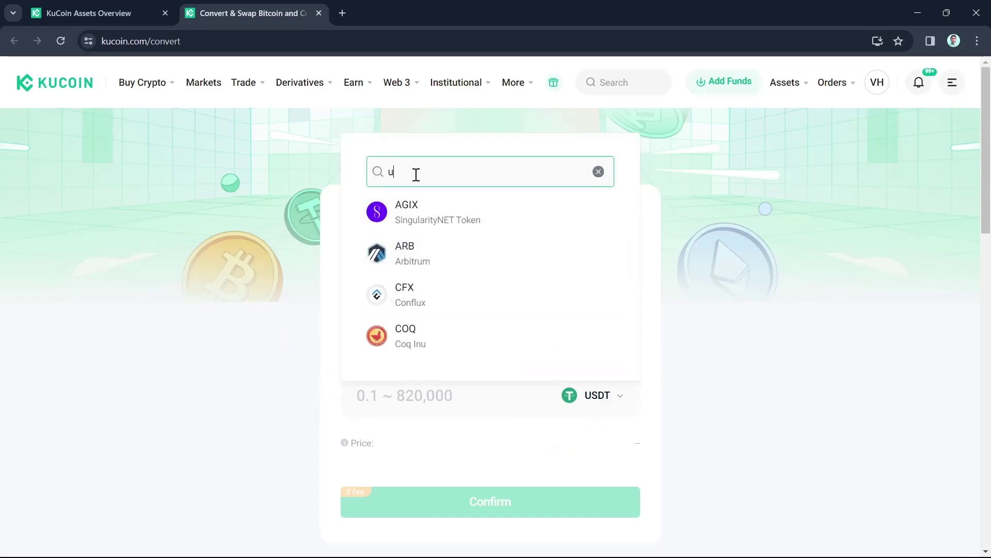
click(598, 395)
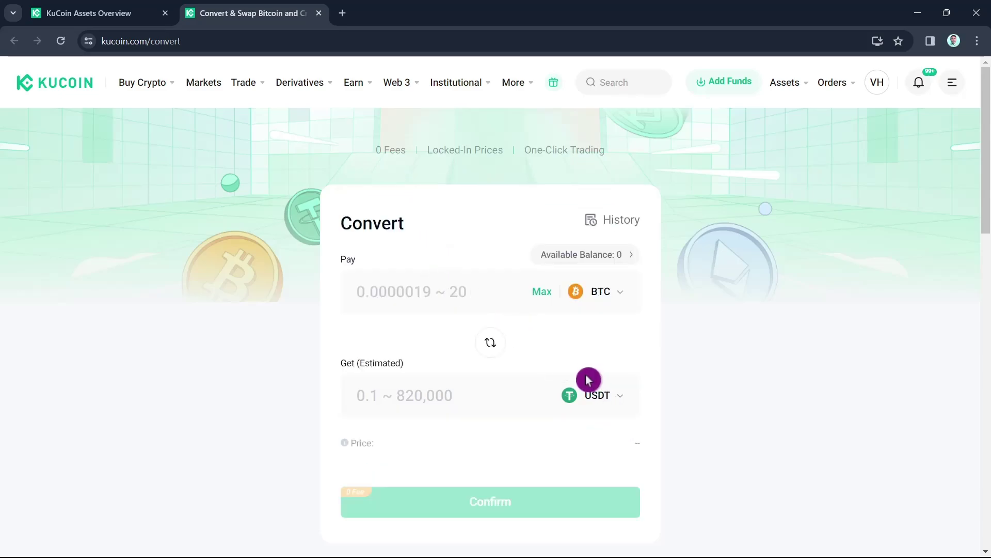
Click into the pay and receive amount fields without entering amounts.
click(421, 386)
click(423, 284)
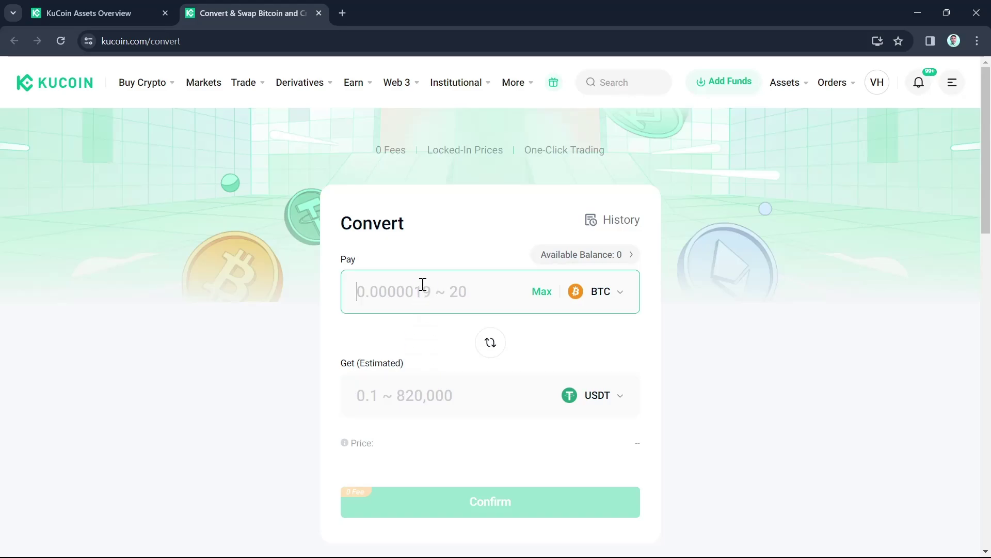
click(546, 300)
click(393, 307)
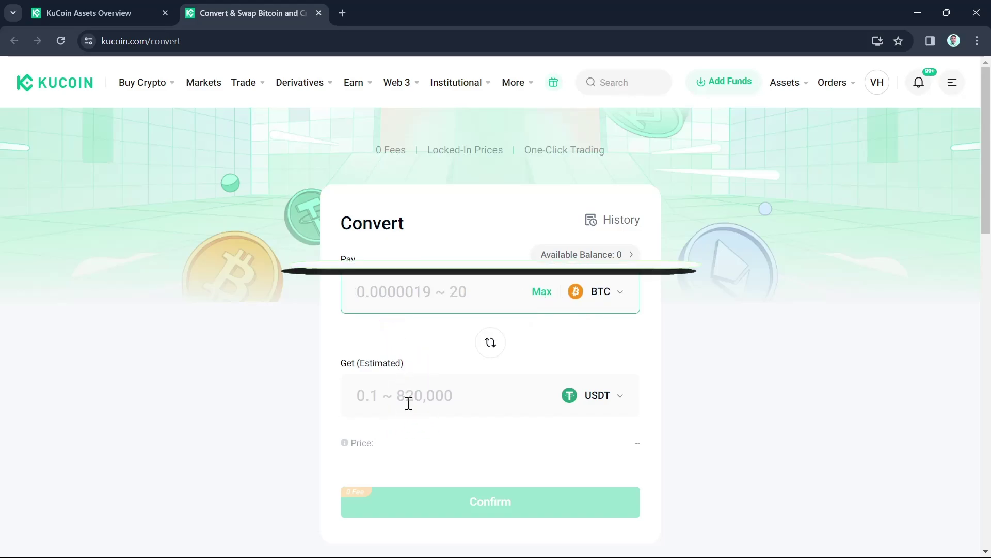
click(532, 389)
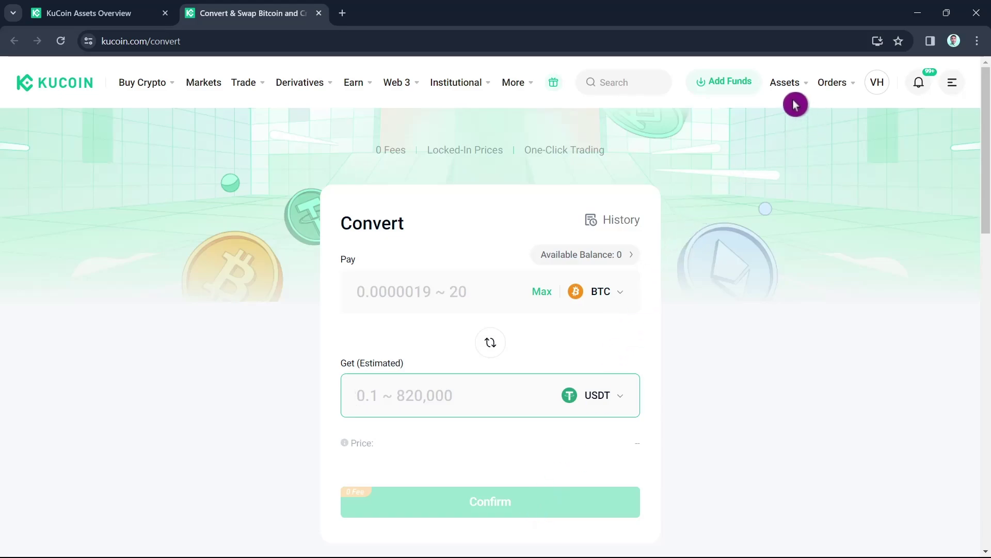
Return to Assets Overview and show the Popular Assets table with ETC and XMR prices.
mouse_move(793, 93)
click(786, 128)
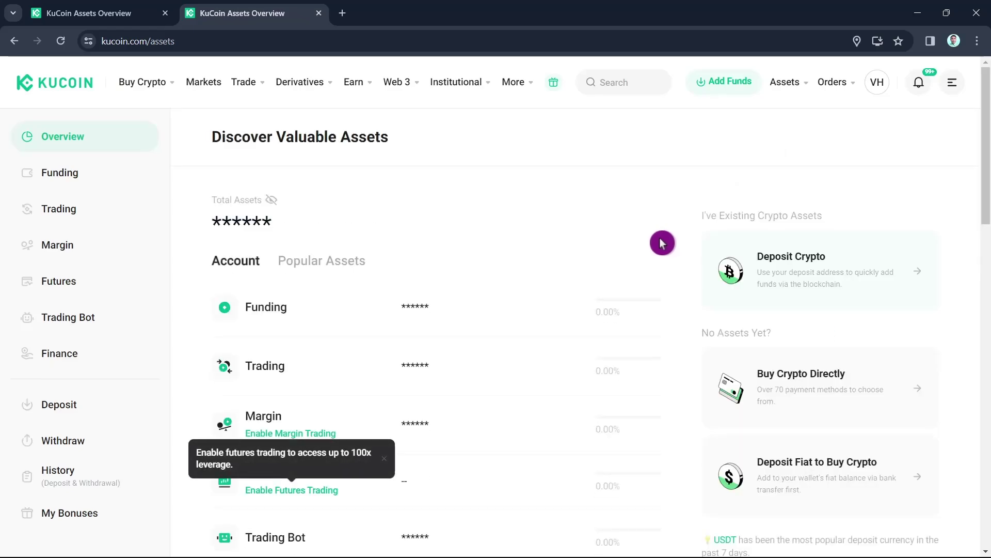
click(304, 267)
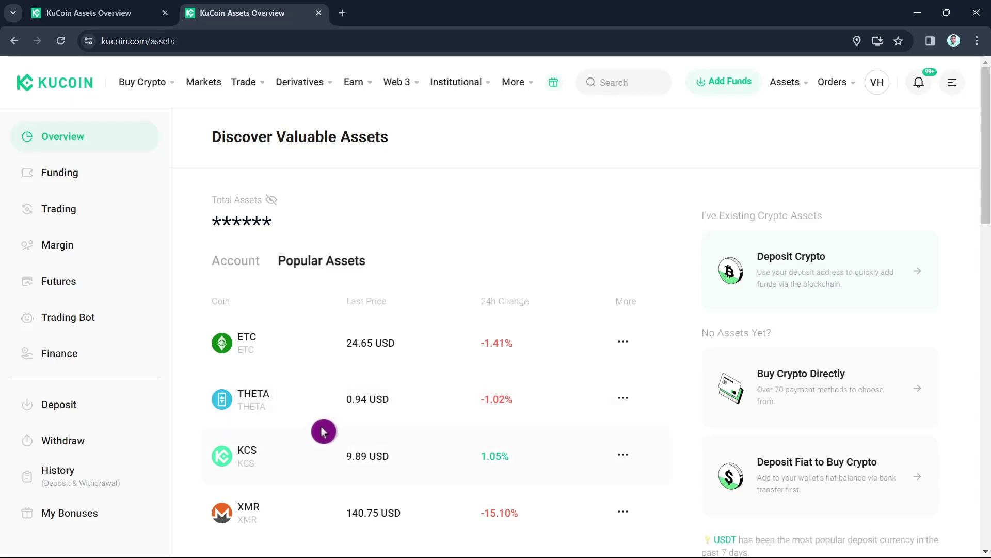
mouse_move(155, 82)
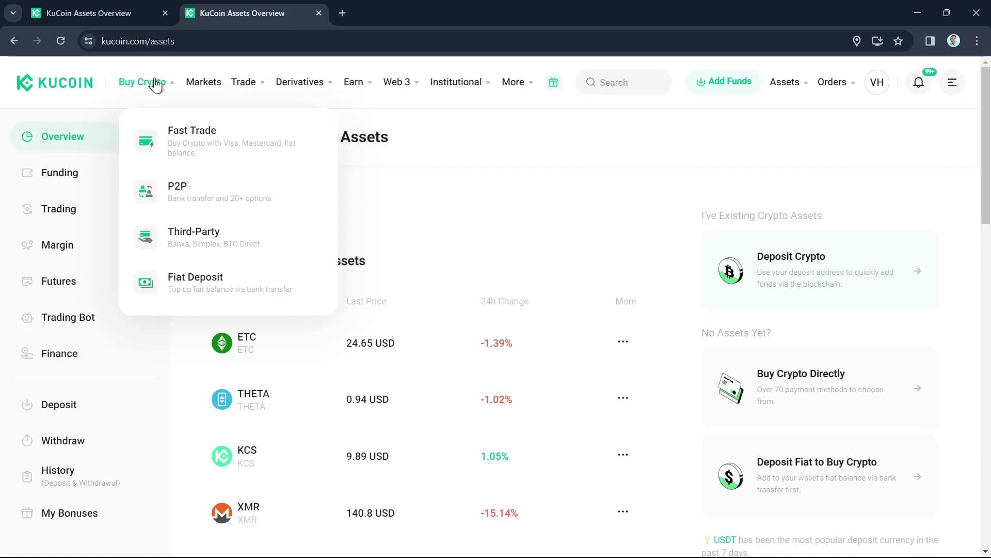
Open Fast Trade and switch the form to Sell, selling USDT for GBP.
click(196, 139)
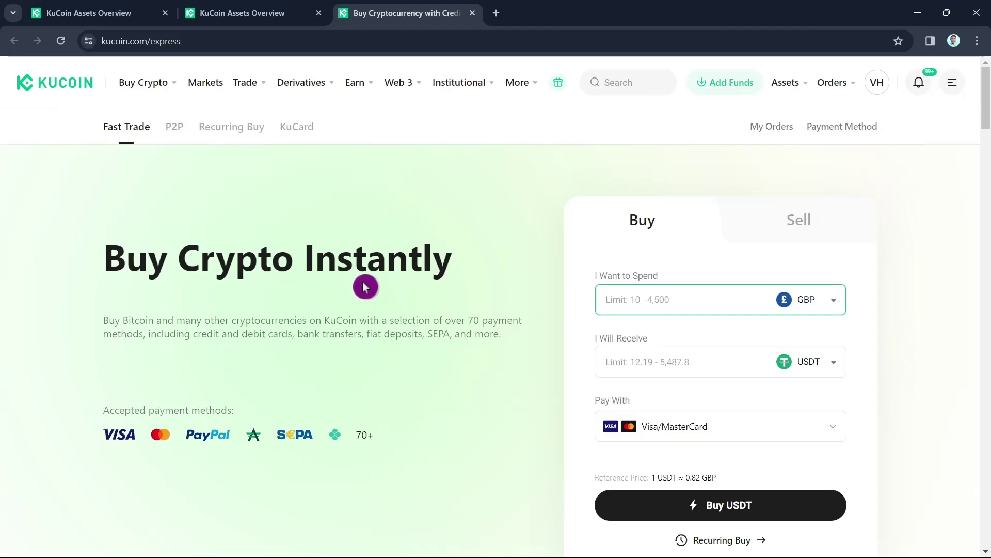
click(805, 222)
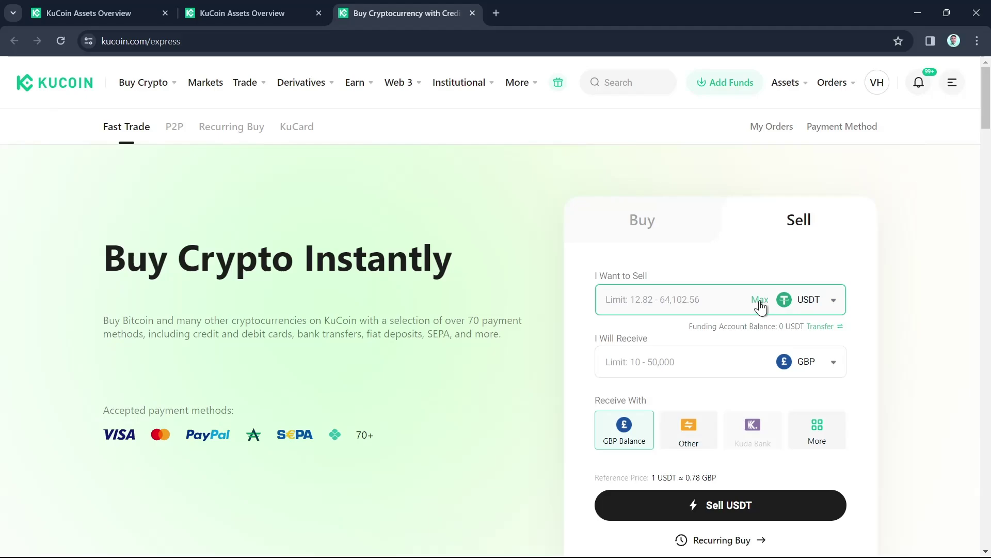
Change the I Will Receive currency from GBP to USD.
scroll(674, 339, down, 2)
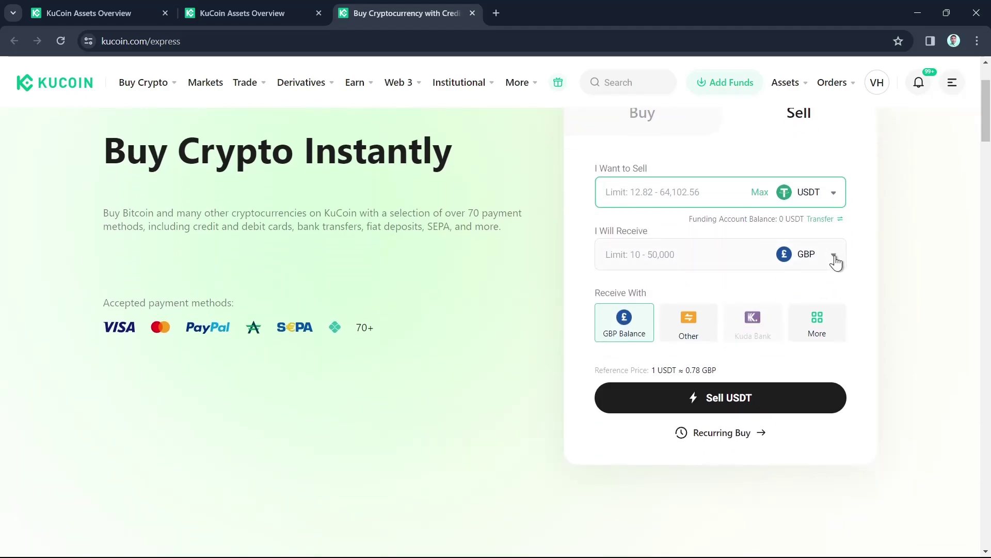
click(834, 258)
scroll(775, 398, up, 3)
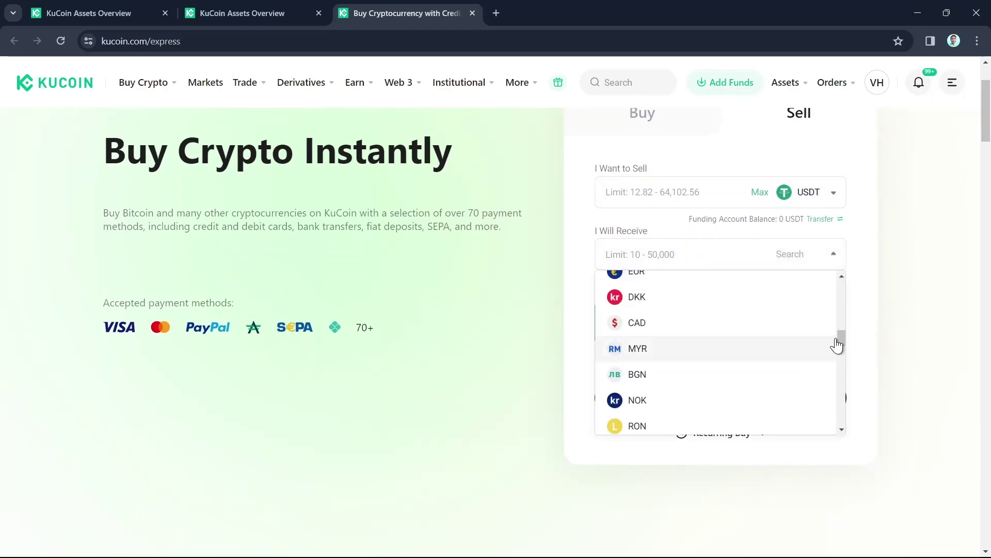
drag(837, 345, 828, 270)
scroll(747, 373, down, 2)
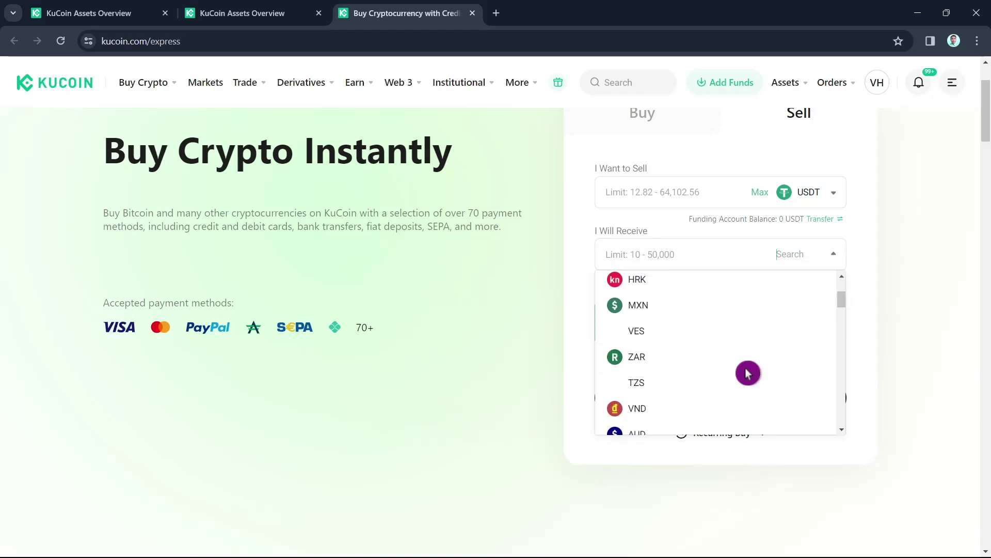
scroll(764, 365, down, 2)
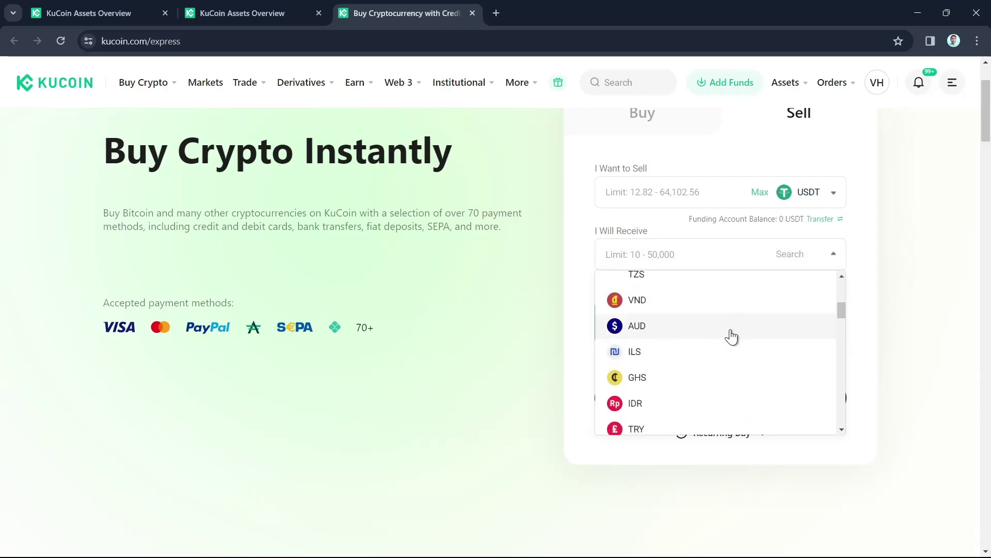
scroll(743, 377, down, 3)
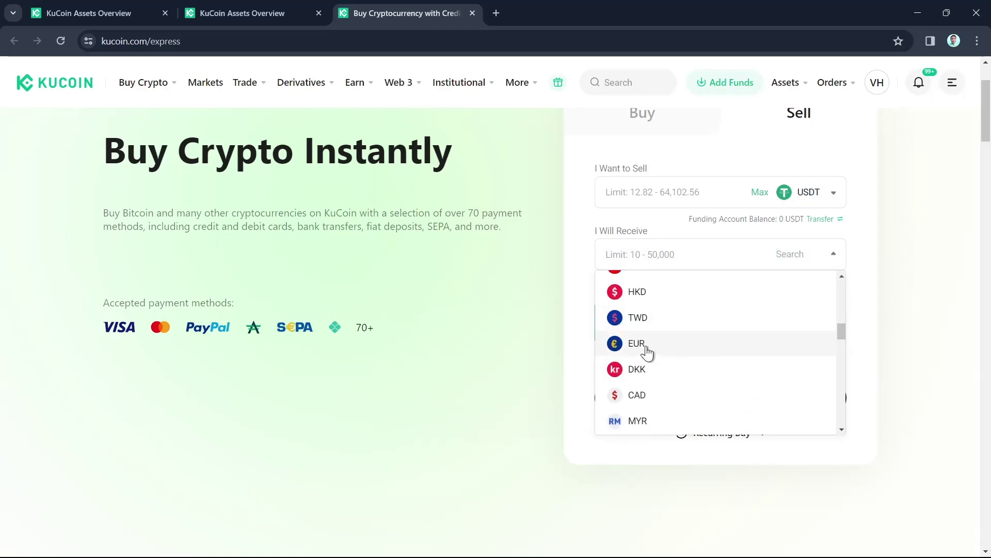
scroll(761, 376, down, 5)
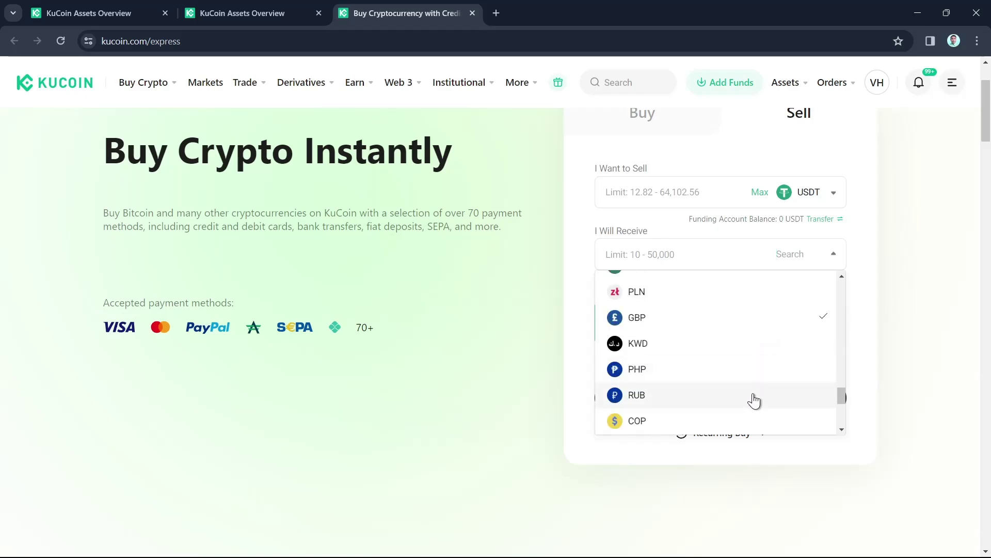
scroll(697, 405, down, 2)
scroll(688, 390, up, 7)
scroll(687, 390, down, 3)
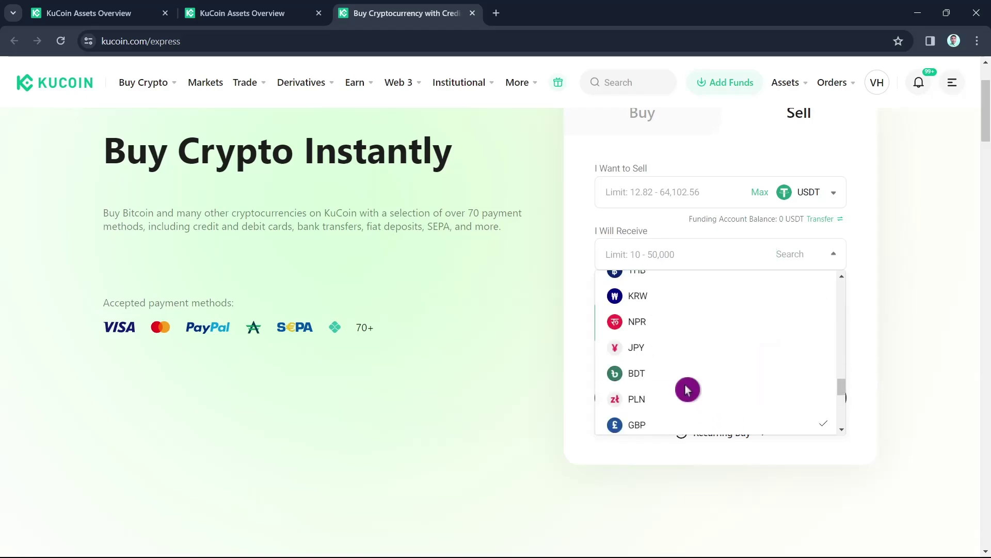
scroll(688, 389, up, 10)
click(655, 307)
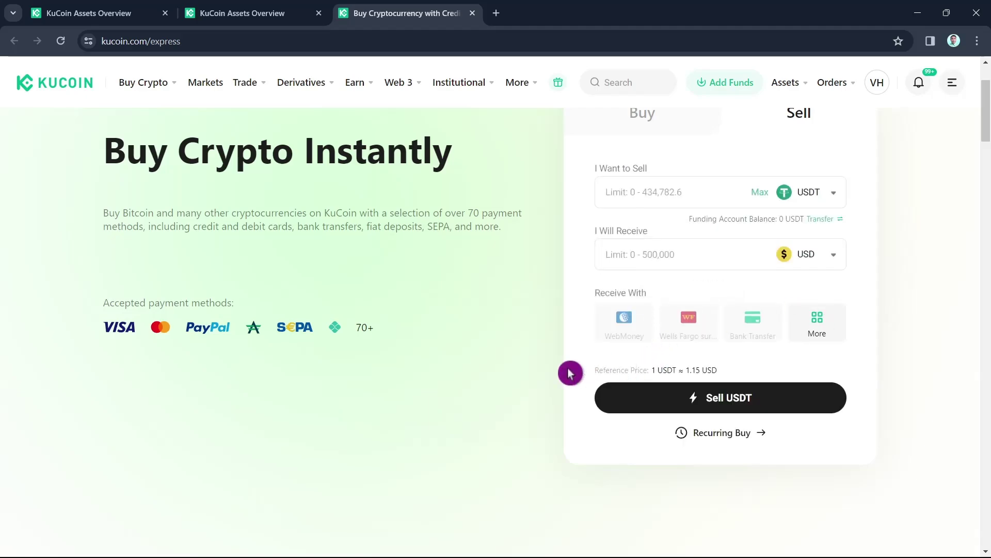
click(823, 330)
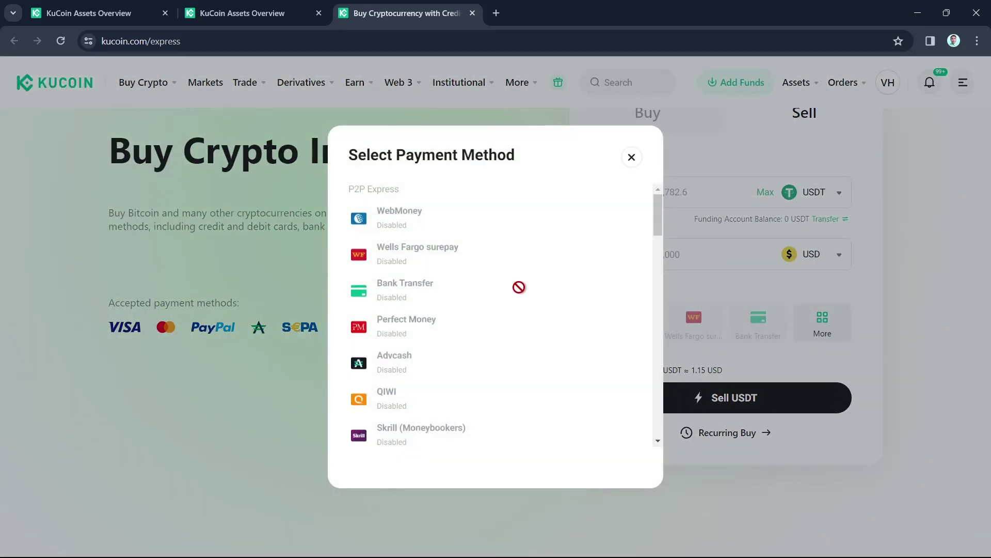
scroll(522, 290, down, 3)
scroll(531, 299, up, 3)
scroll(535, 277, down, 6)
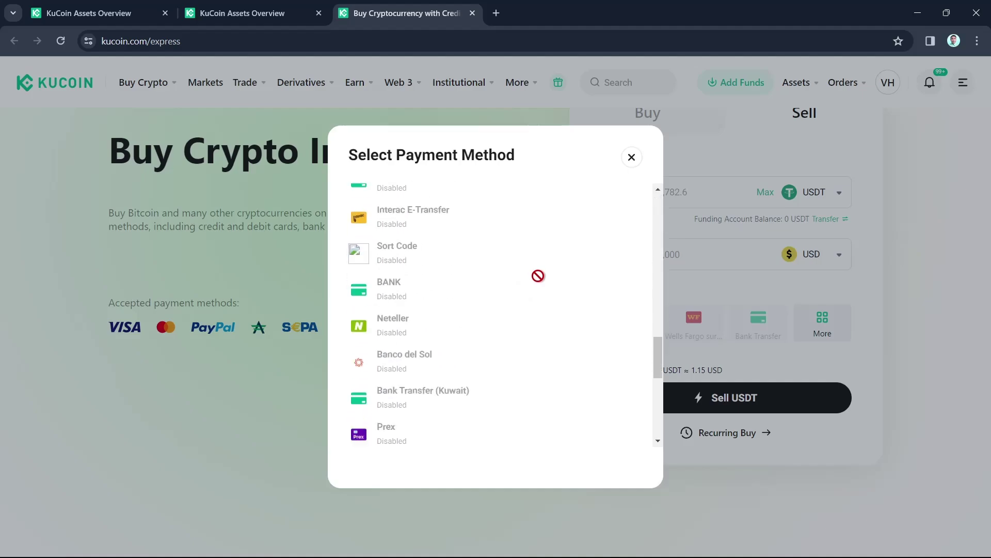
scroll(549, 363, up, 10)
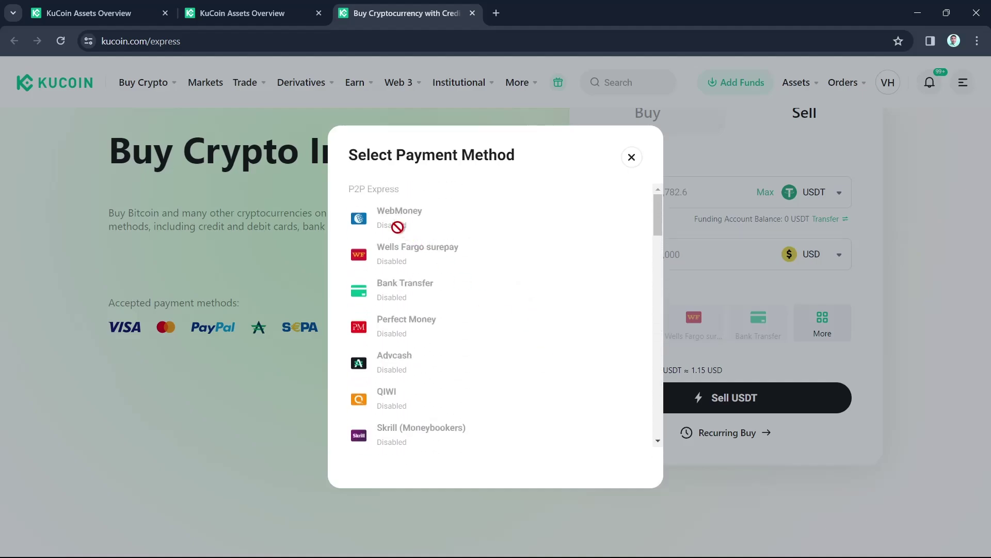
scroll(395, 361, down, 5)
scroll(398, 389, up, 5)
click(631, 158)
click(808, 250)
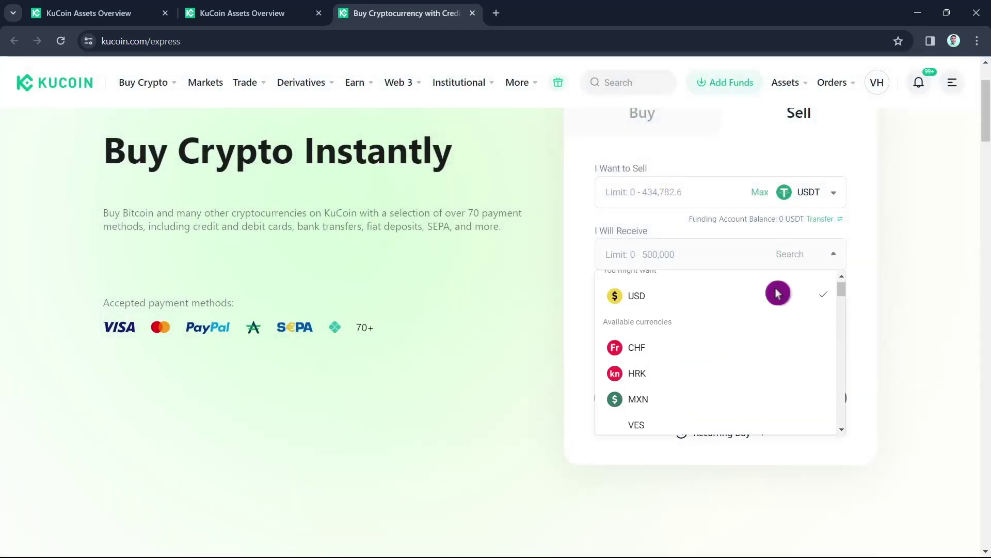
scroll(718, 379, down, 8)
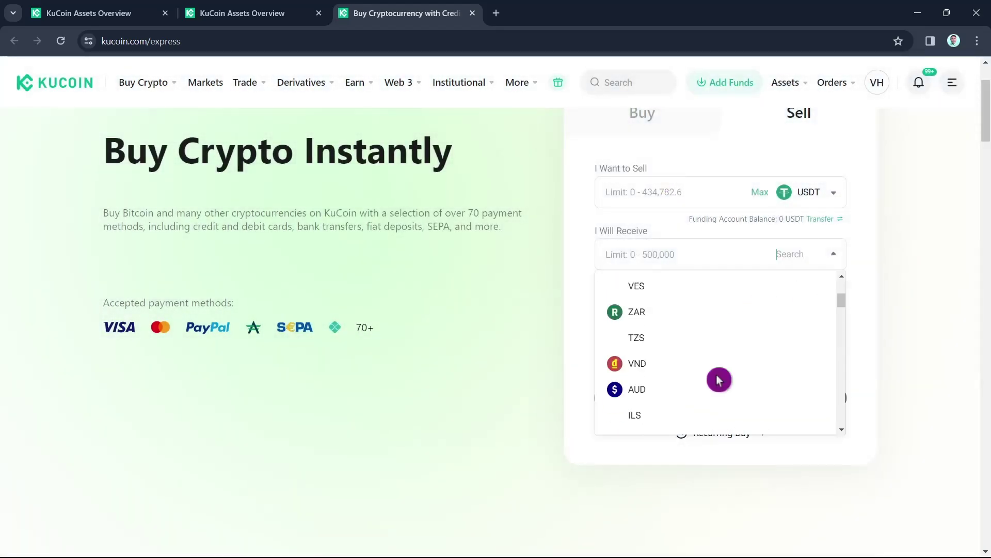
click(526, 423)
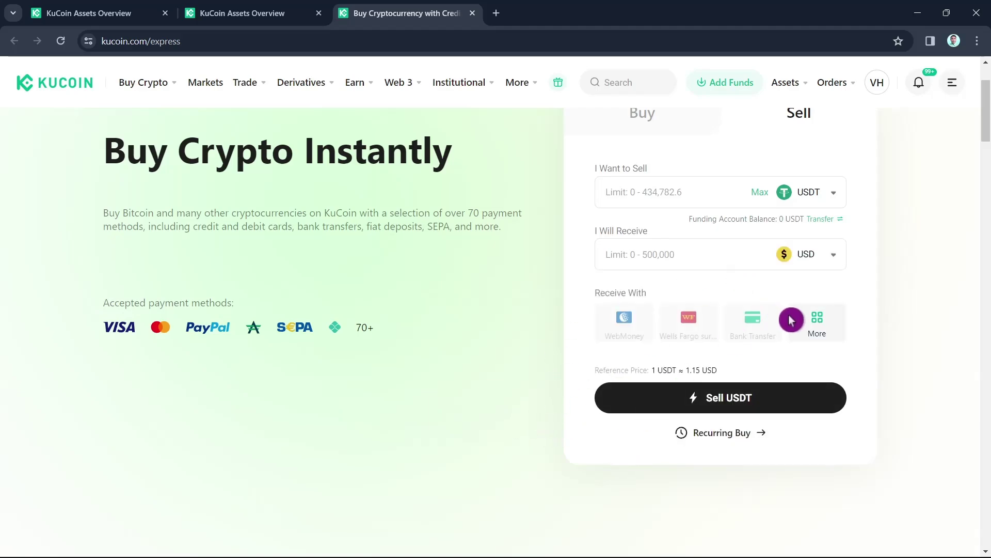
click(821, 323)
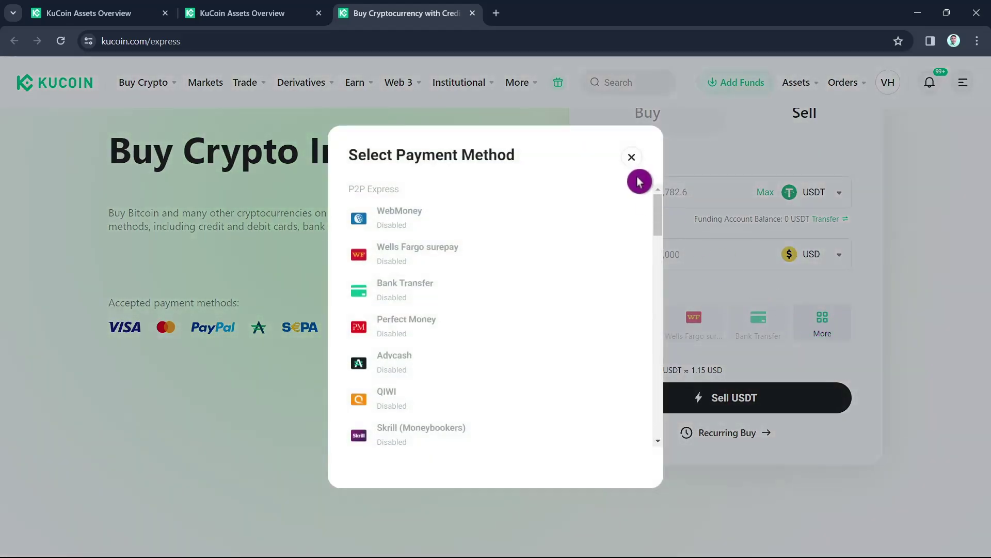
click(633, 157)
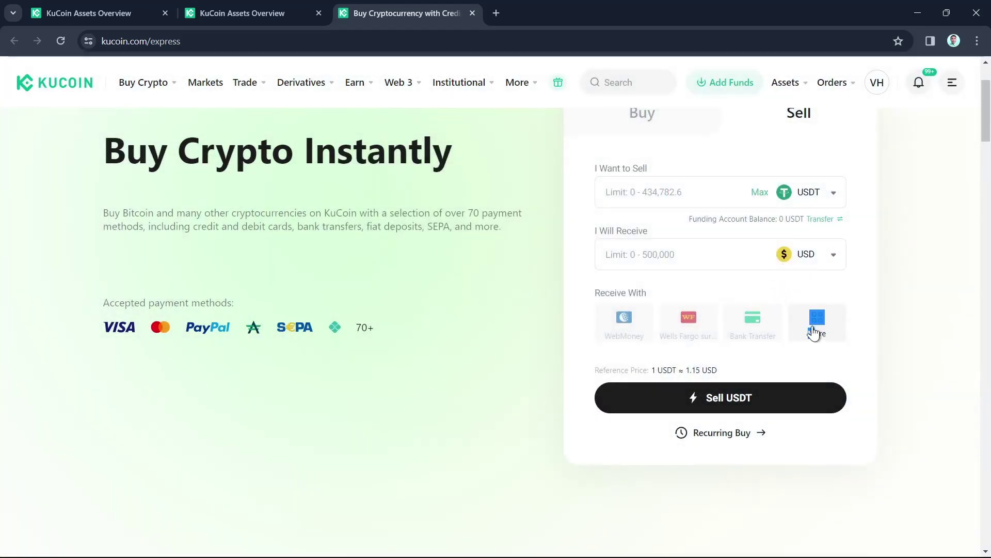
click(814, 331)
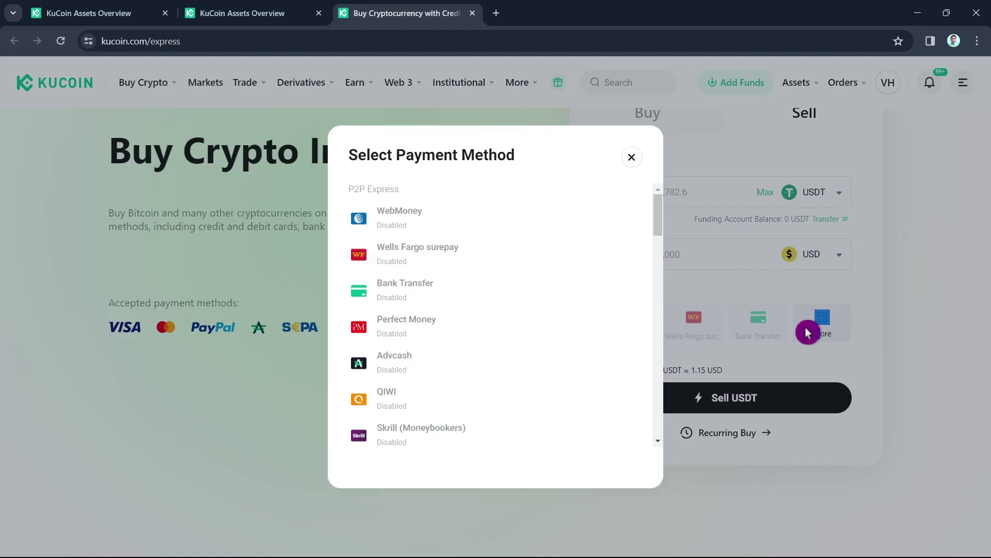
scroll(454, 343, down, 4)
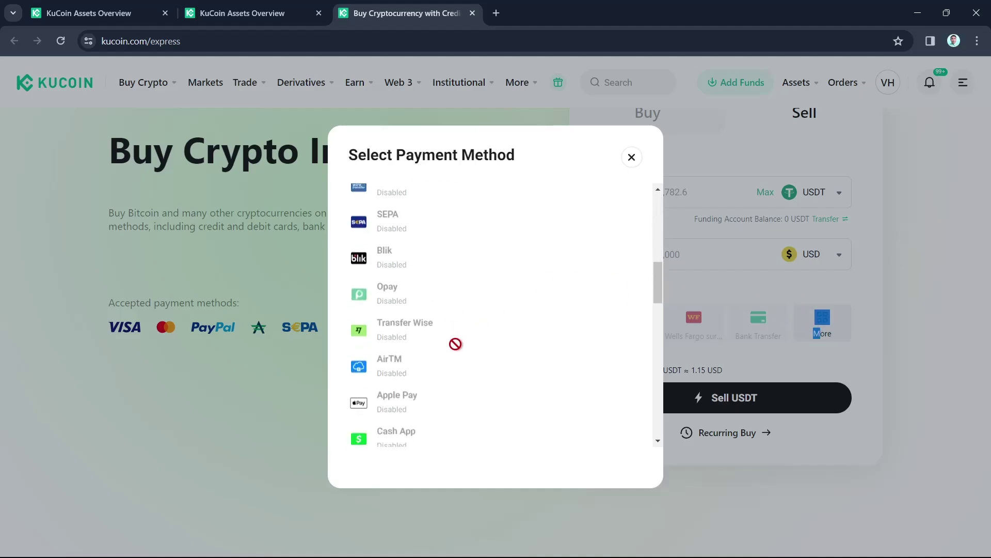
scroll(456, 344, up, 2)
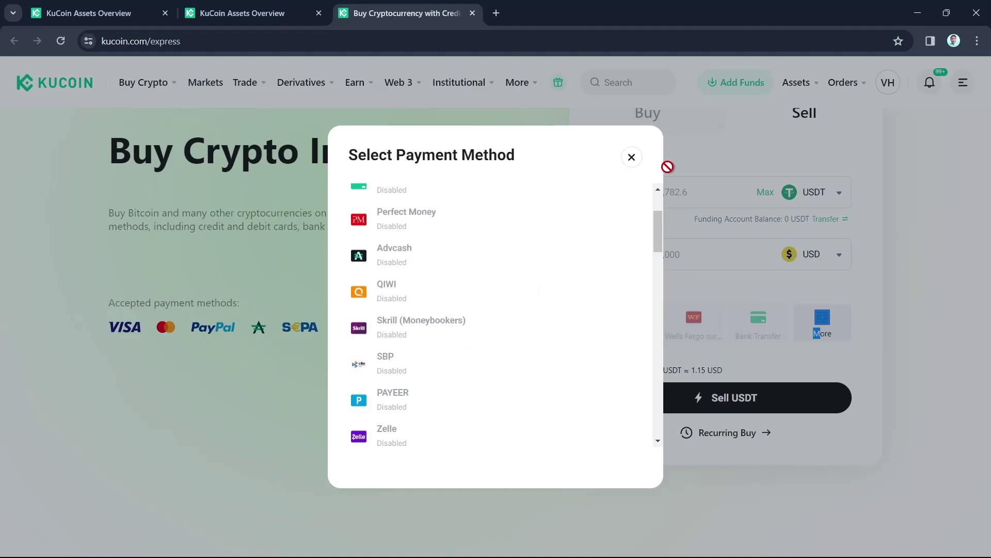
click(631, 157)
Set the payout currency back to GBP and reveal the hidden account balance.
click(812, 255)
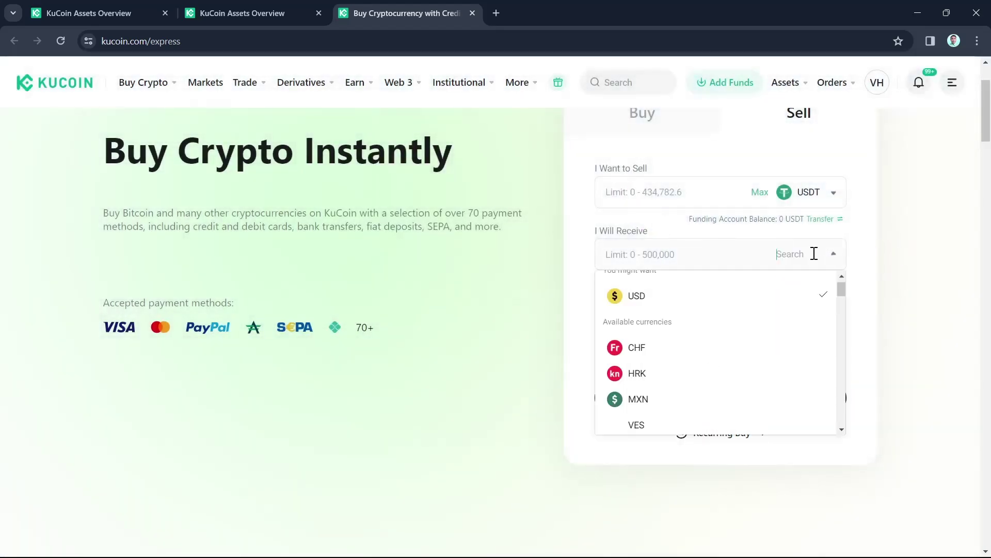
scroll(731, 405, down, 3)
scroll(731, 406, down, 10)
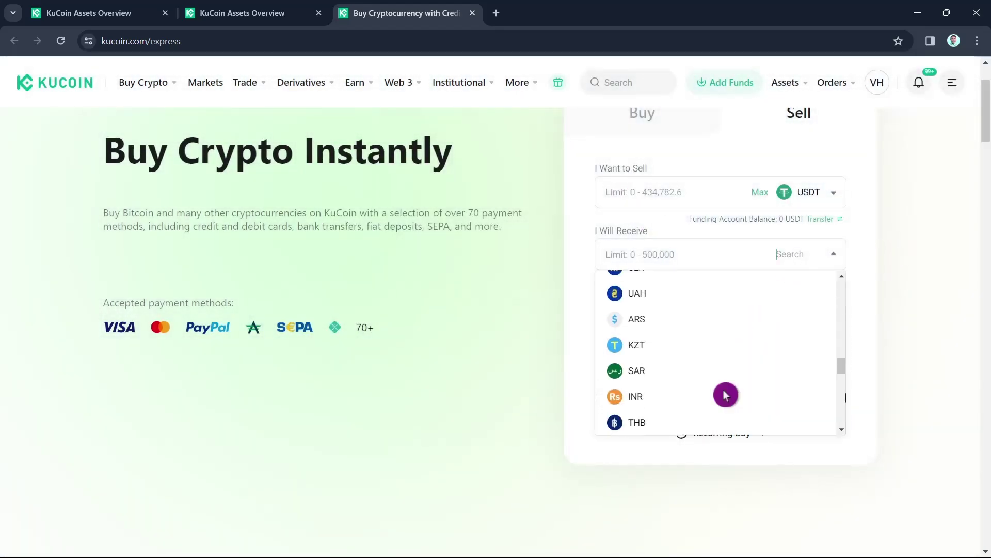
click(667, 413)
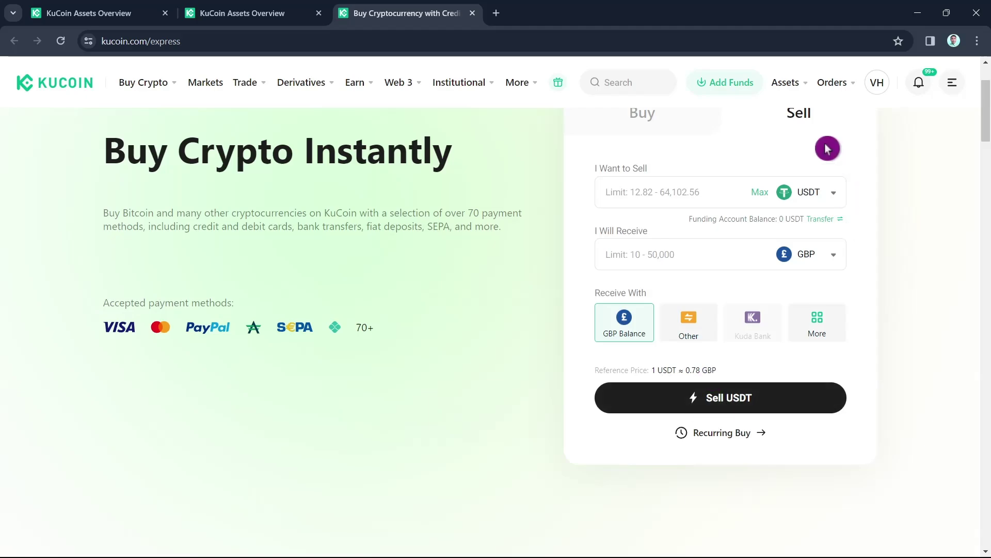
mouse_move(786, 94)
click(750, 131)
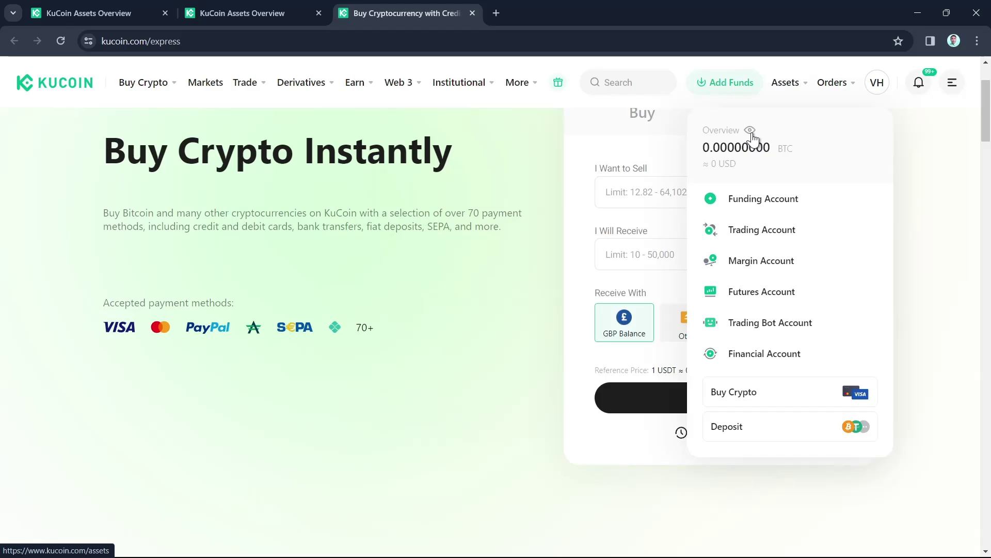
Open Assets Overview and browse its 0 BTC ≈ 0 USD total and Popular Assets list.
click(758, 151)
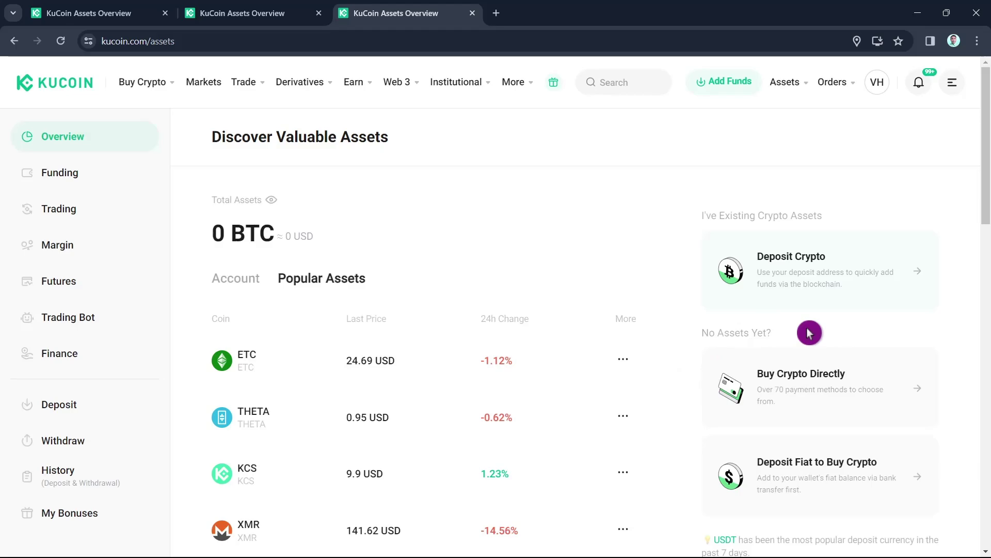
scroll(636, 455, down, 1)
scroll(636, 454, down, 3)
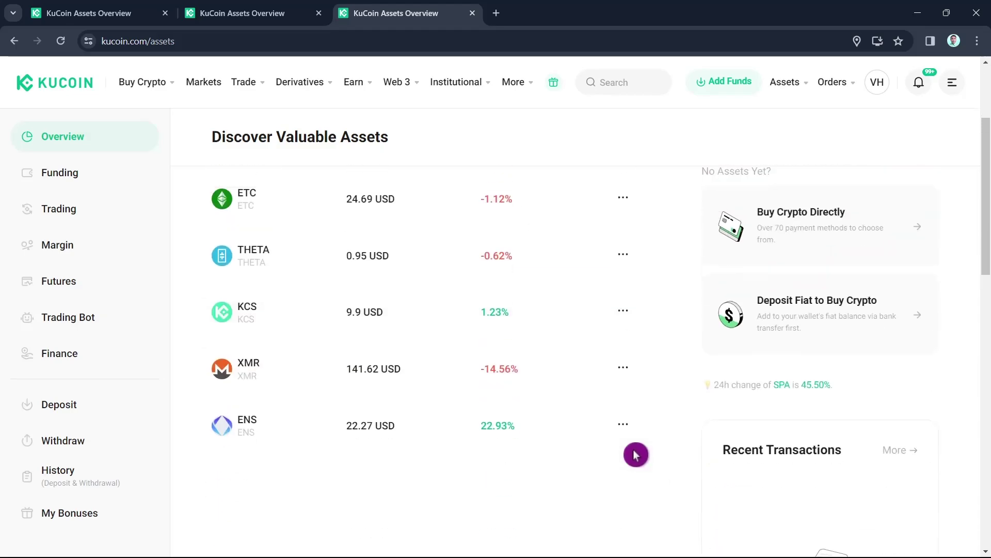
scroll(636, 454, up, 3)
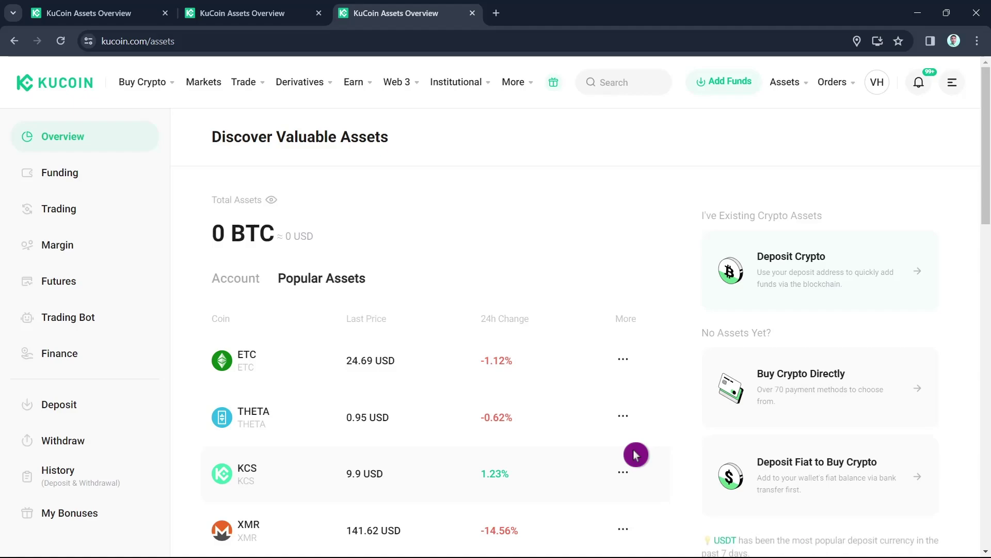